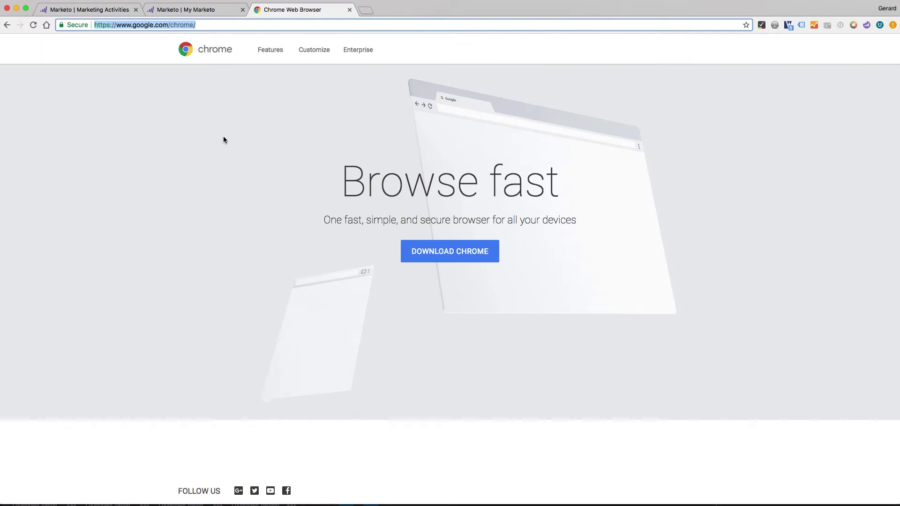
left_click(235, 88)
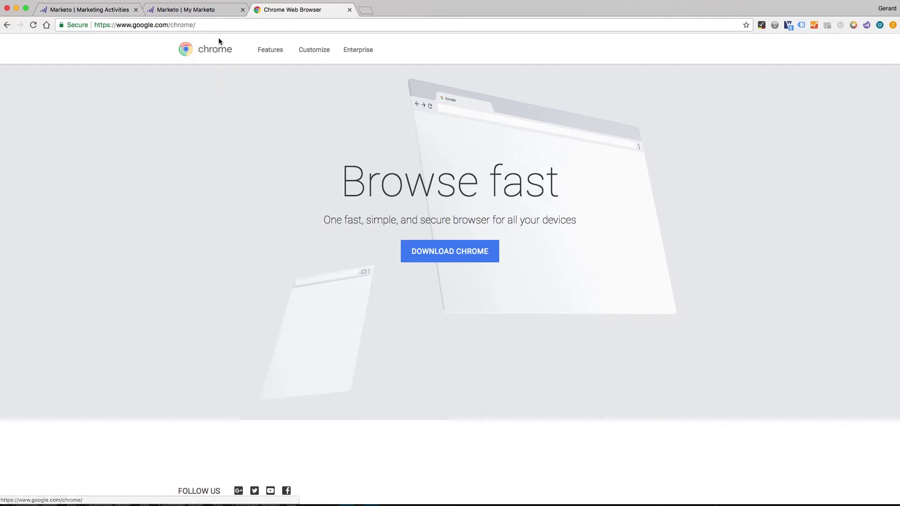
left_click_drag(216, 25, 79, 33)
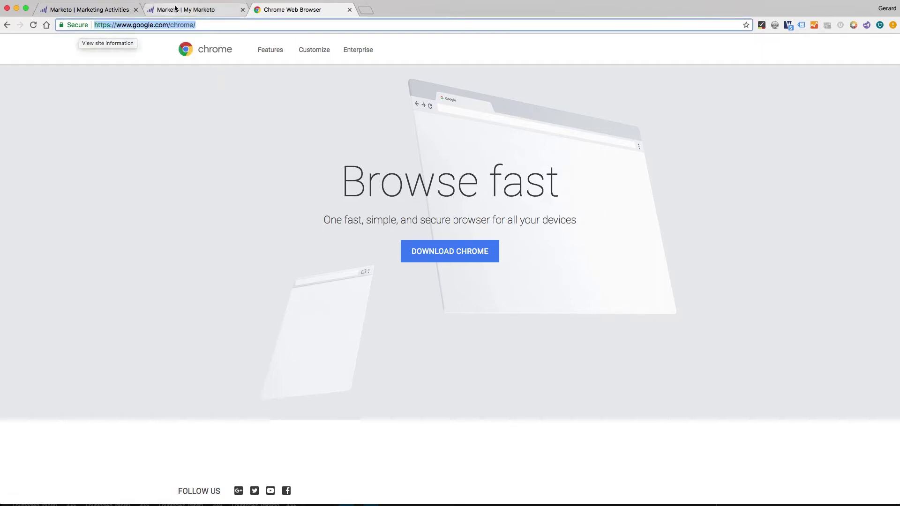
left_click(221, 10)
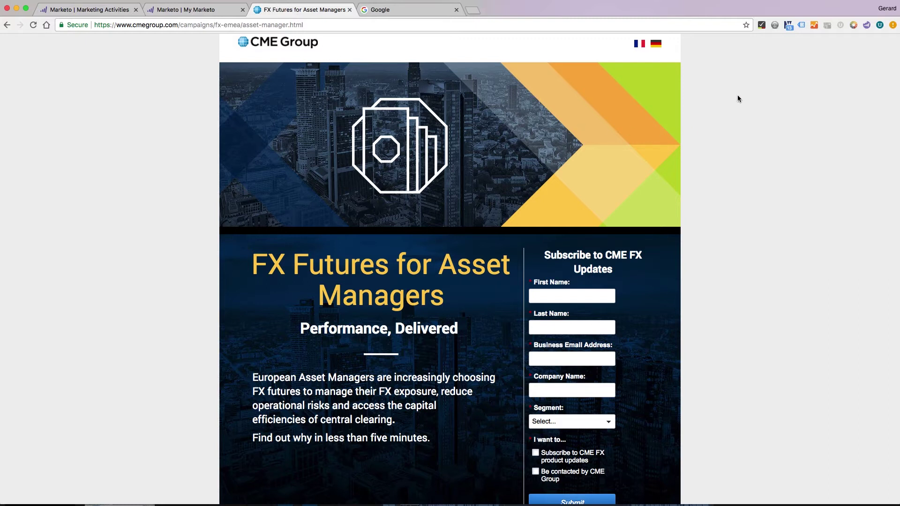
Step: Look through the Web Developer extension's image tools available for the CME Group landing page
left_click(775, 26)
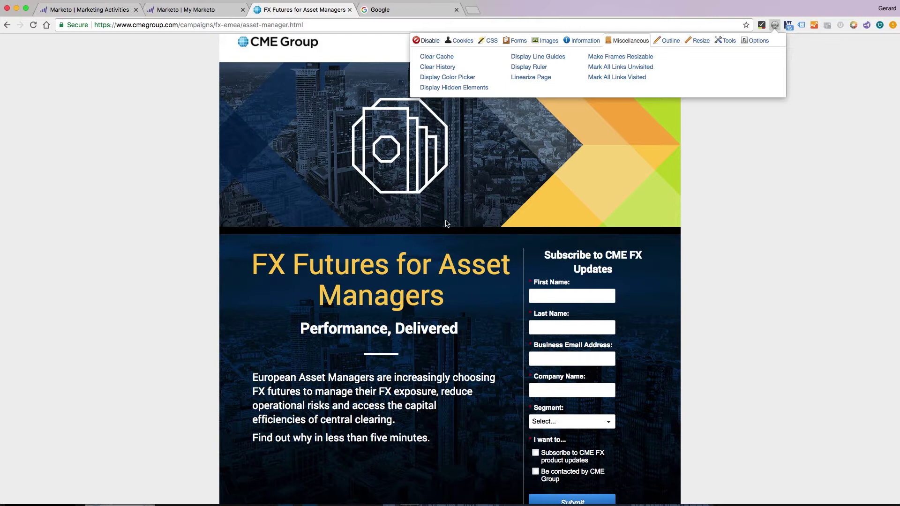
scroll(445, 223, "down", 7)
scroll(445, 224, "up", 8)
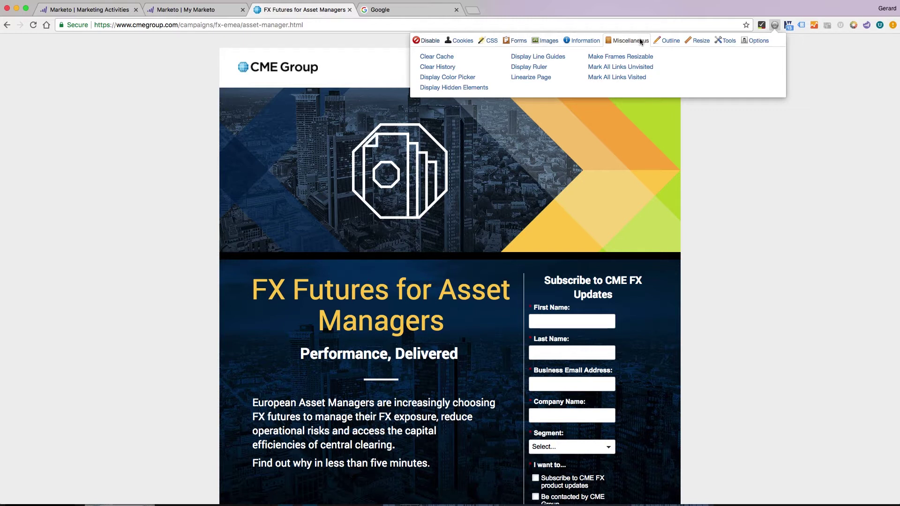
left_click(550, 43)
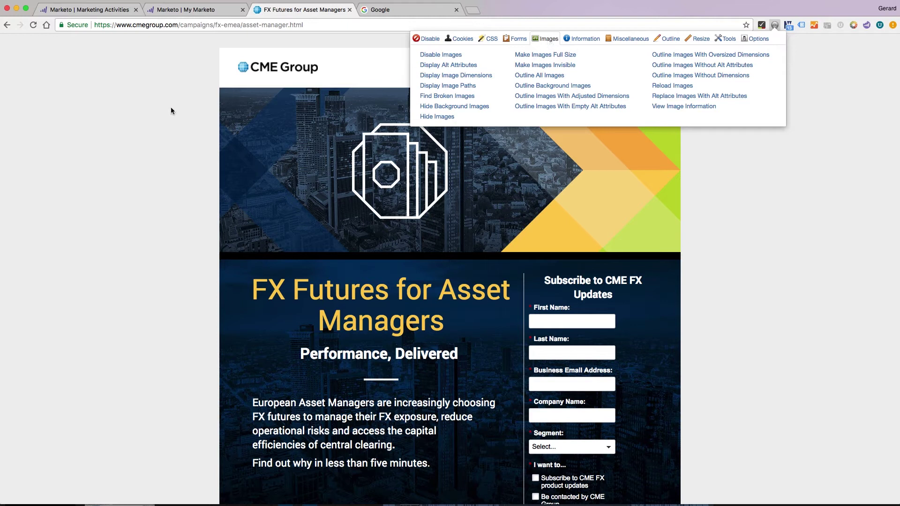
left_click(156, 118)
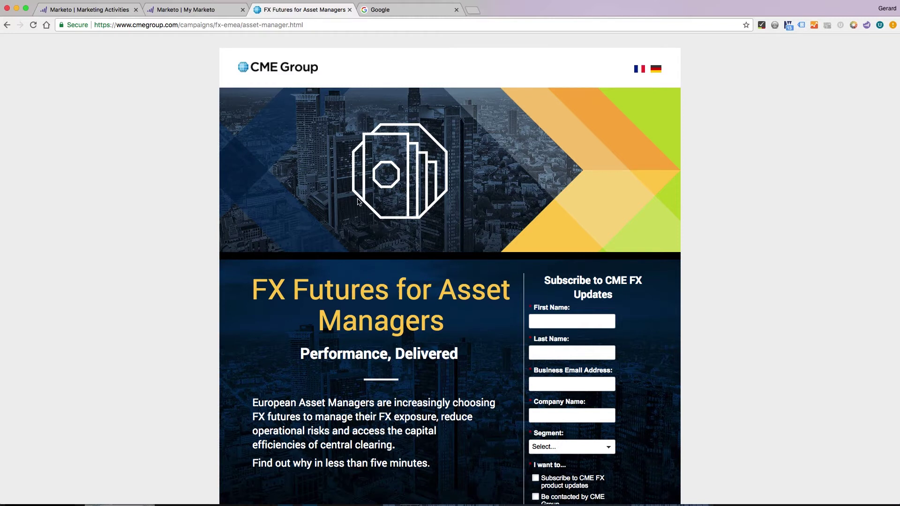
right_click(470, 160)
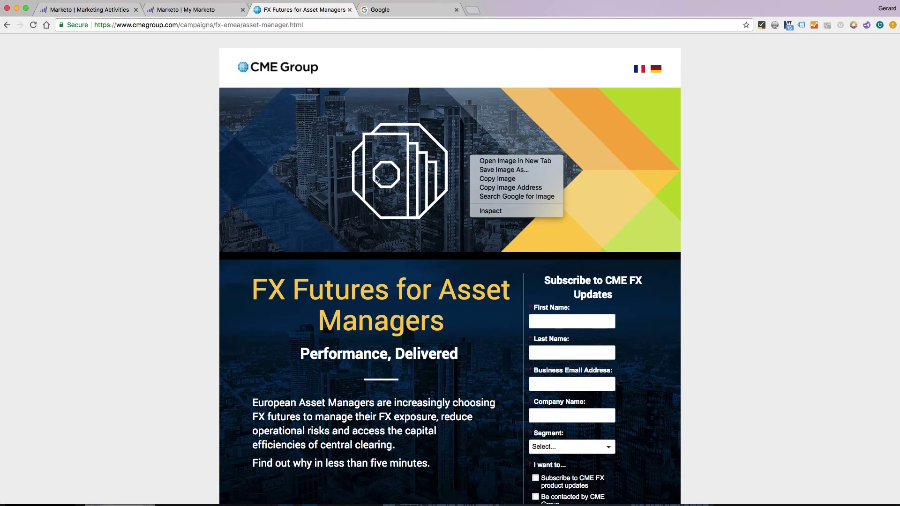
left_click(493, 171)
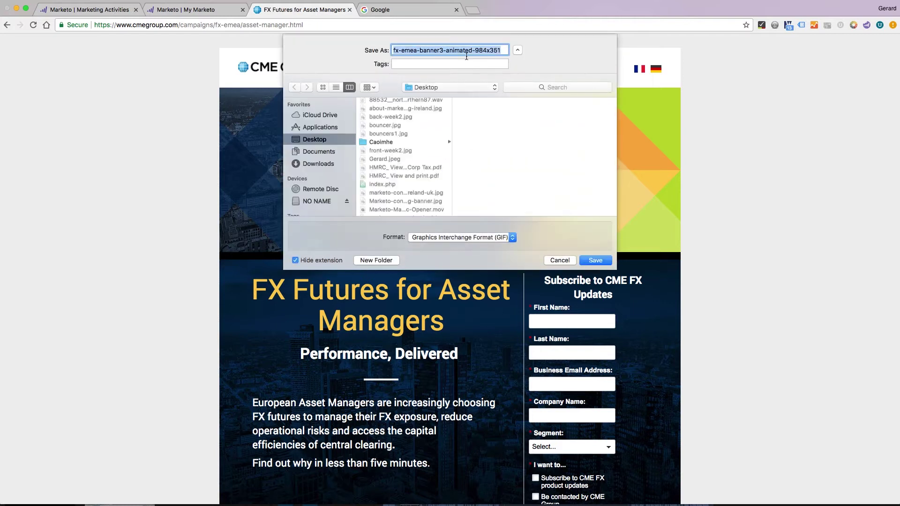
left_click(561, 260)
Step: Inspect the banner image's element in the page code and close the inspector
right_click(727, 174)
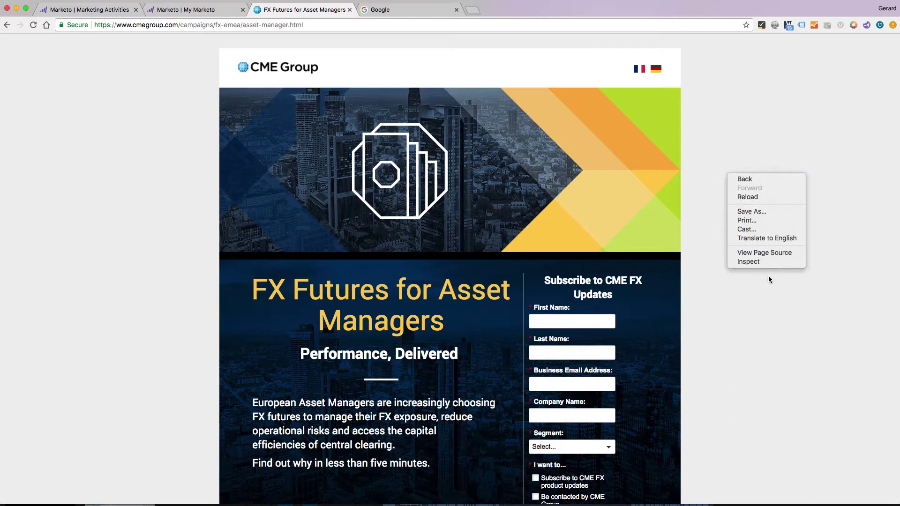
left_click(753, 264)
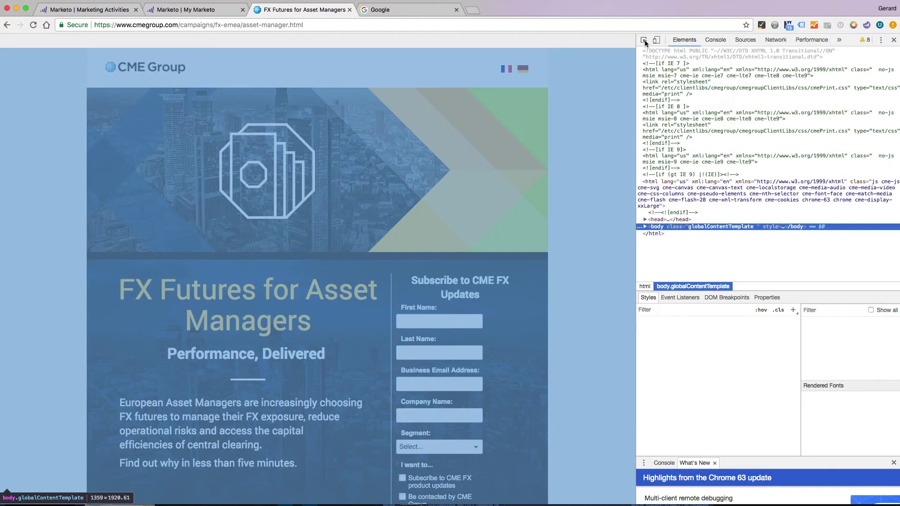
left_click(645, 40)
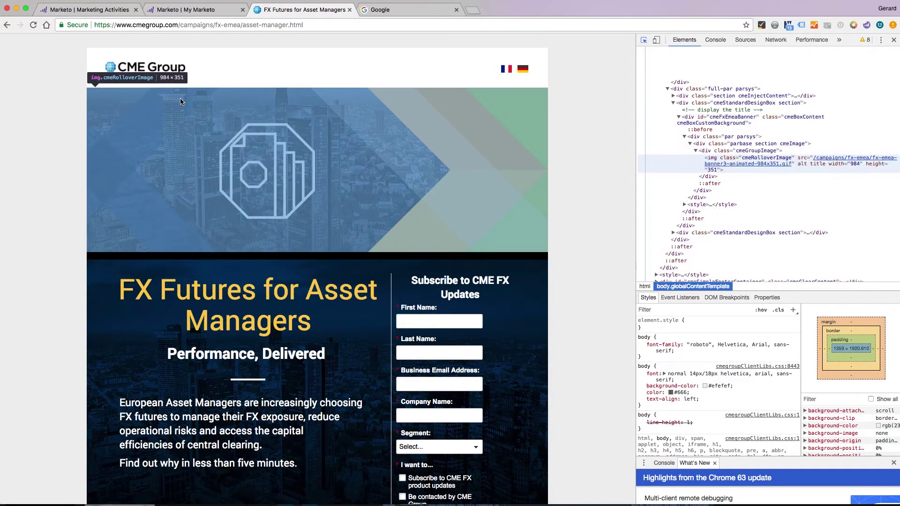
left_click(894, 40)
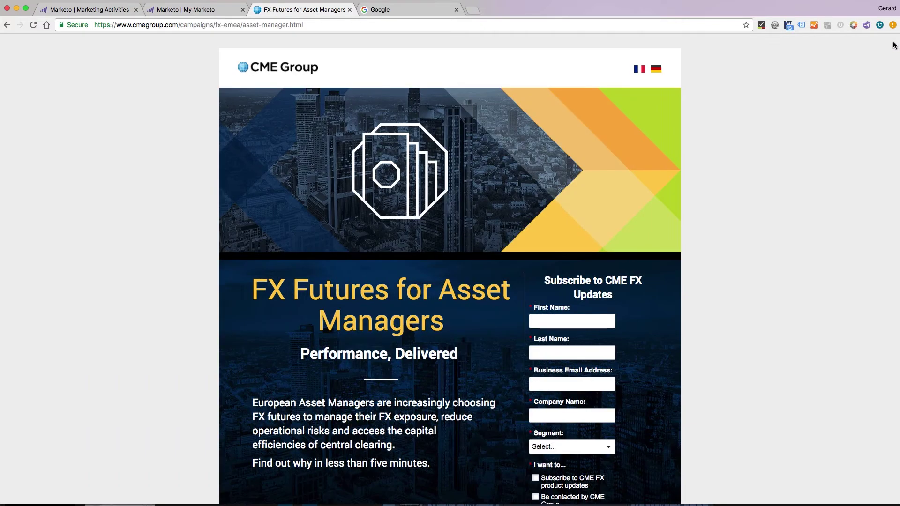
Step: Generate the Web Developer image information report for the landing page and find the banner GIF's source address and dimensions
left_click(775, 24)
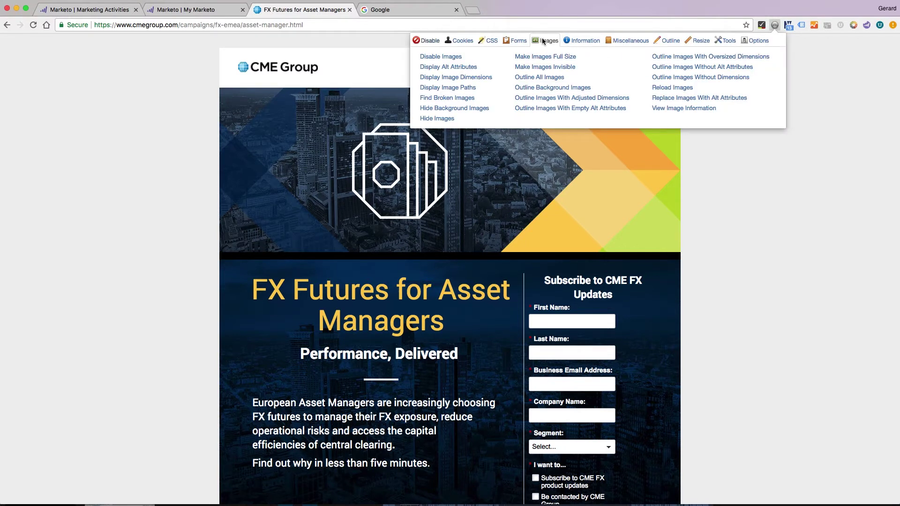
left_click(692, 110)
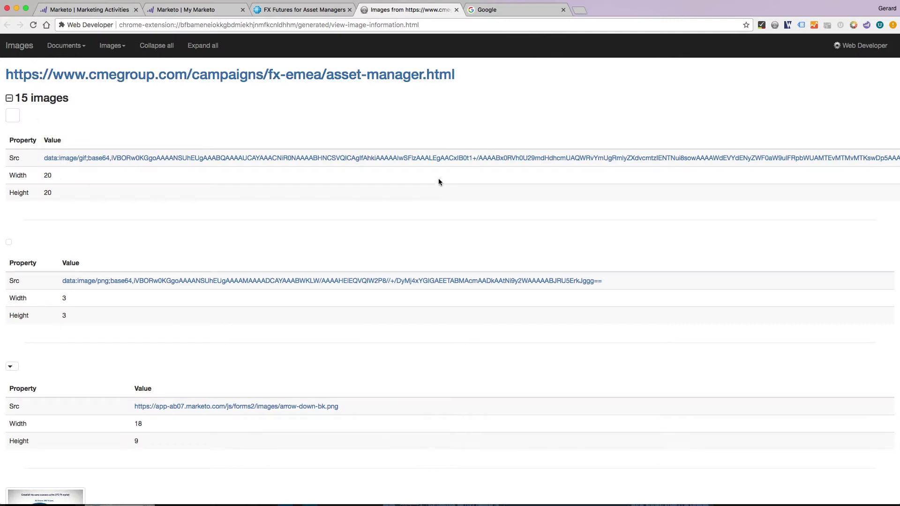
scroll(291, 190, "down", 20)
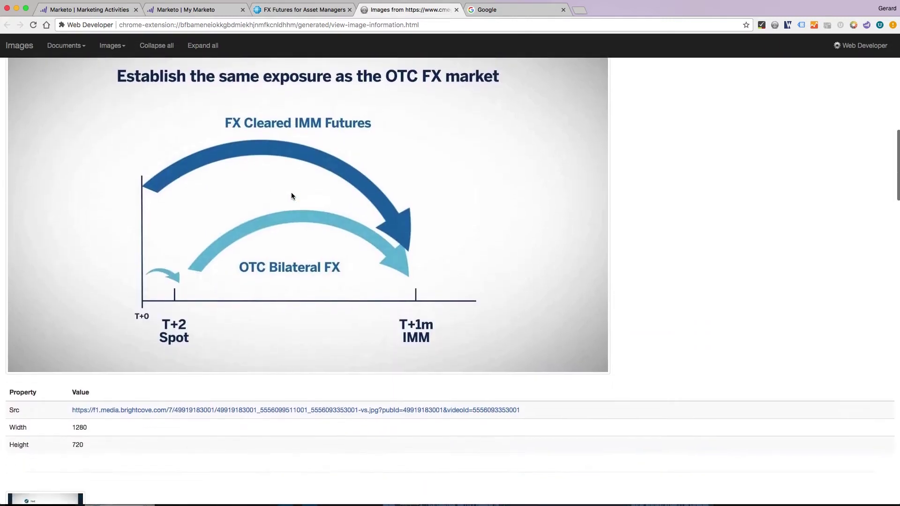
scroll(292, 193, "down", 12)
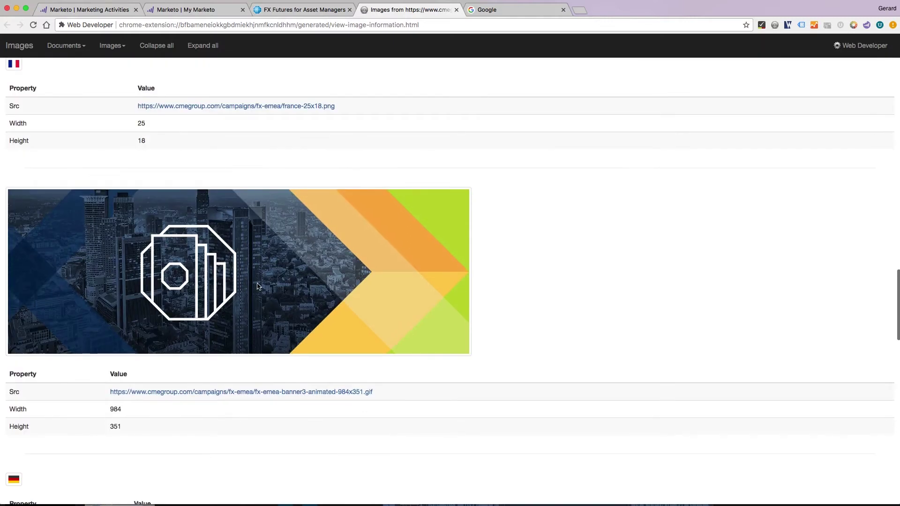
scroll(79, 338, "down", 3)
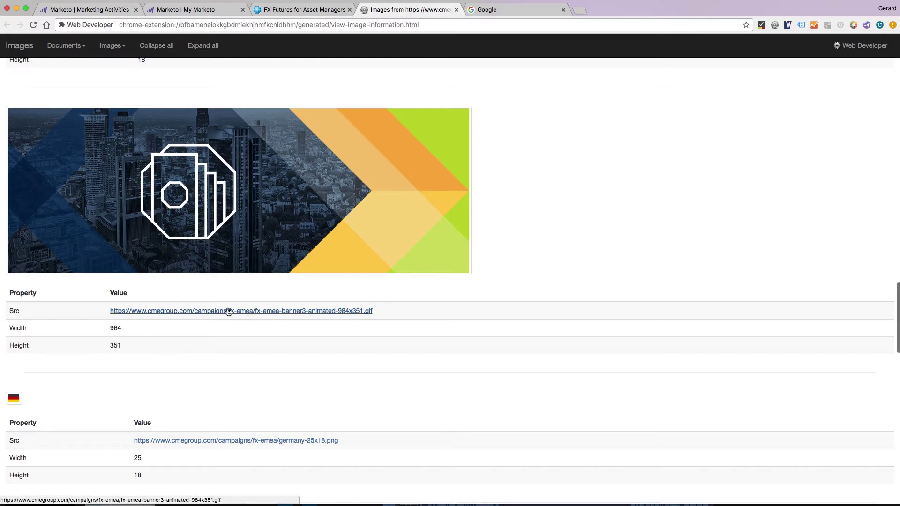
Step: Review the other images in the report, closing it to return to the FX Futures landing page
scroll(255, 315, "down", 5)
scroll(255, 314, "up", 9)
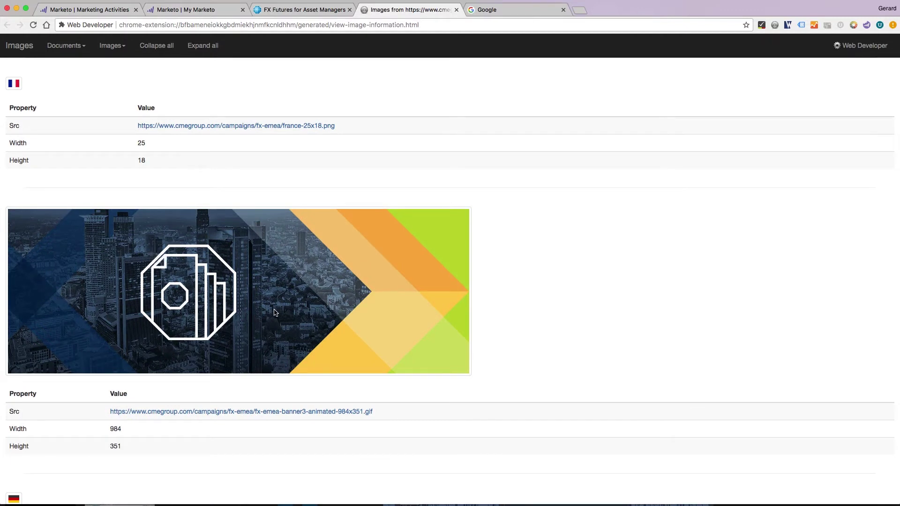
scroll(276, 313, "up", 15)
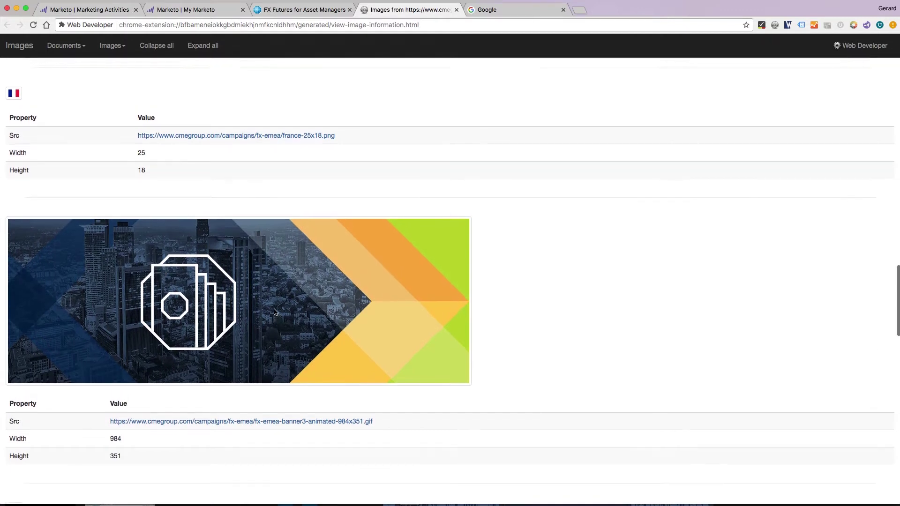
scroll(274, 310, "up", 10)
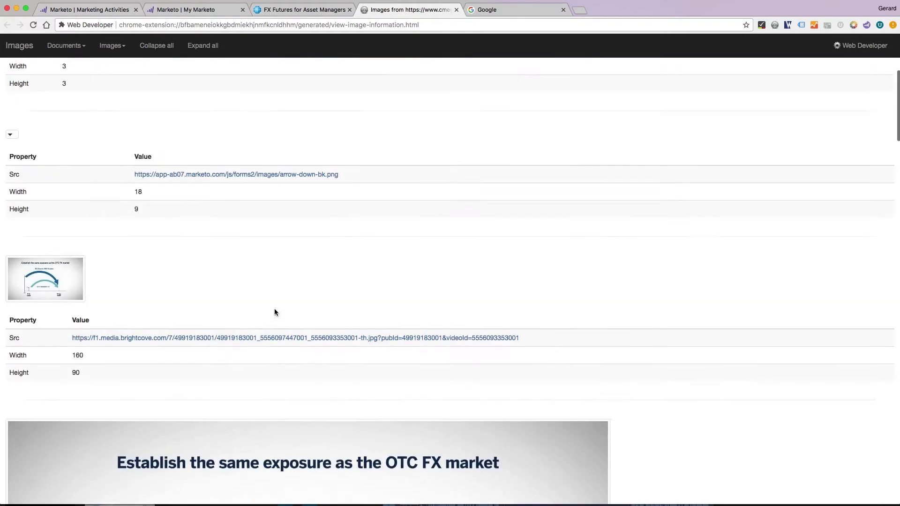
scroll(286, 320, "down", 20)
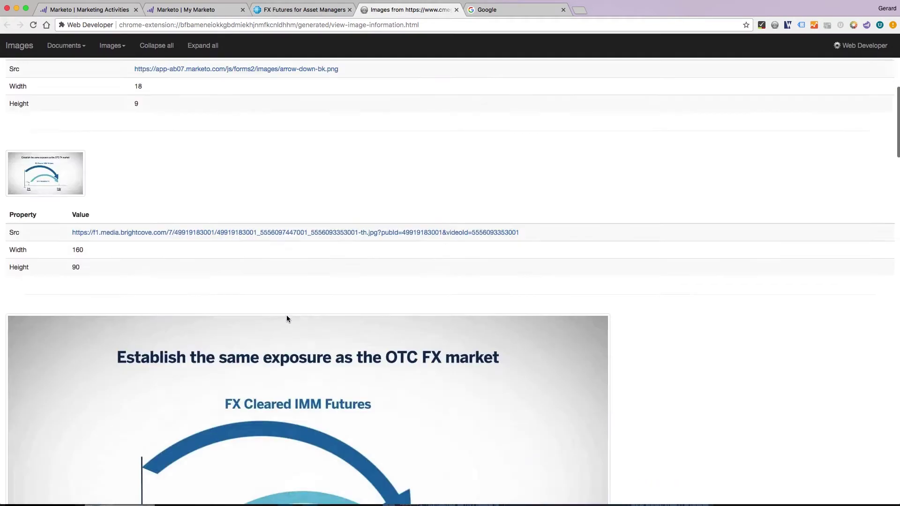
scroll(288, 319, "up", 10)
scroll(288, 319, "up", 10)
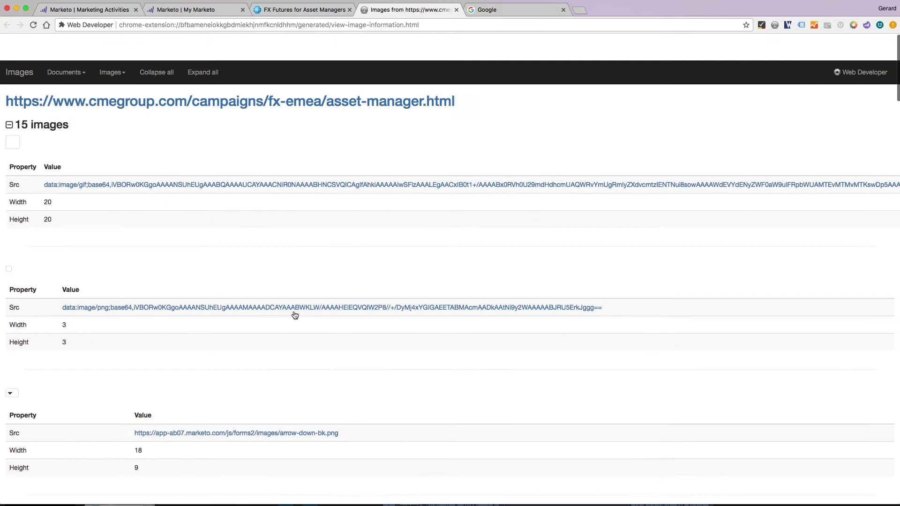
left_click(456, 9)
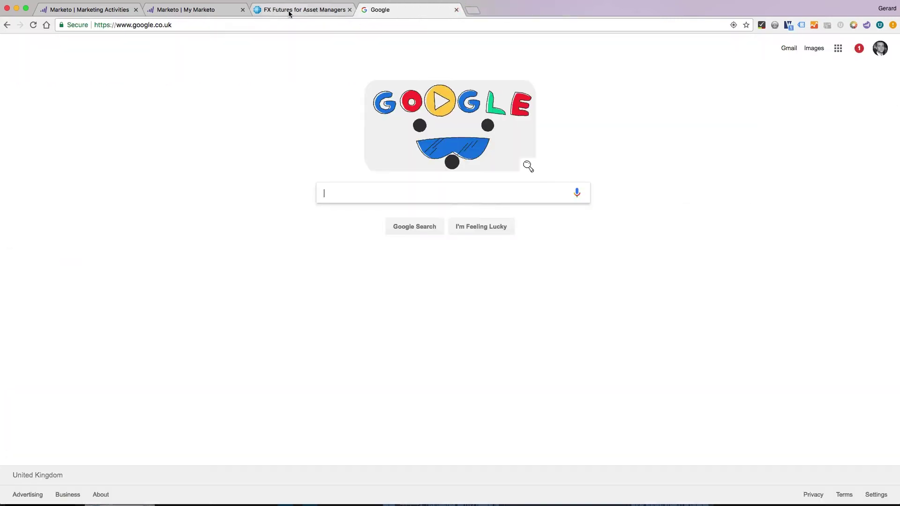
left_click(279, 11)
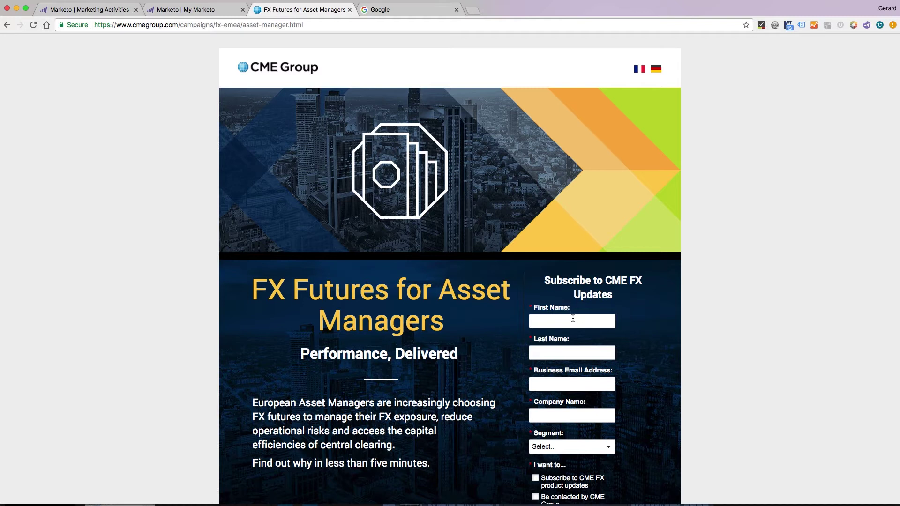
Step: Inspect the code of the Subscribe to CME FX Updates form element and close the inspector
right_click(741, 248)
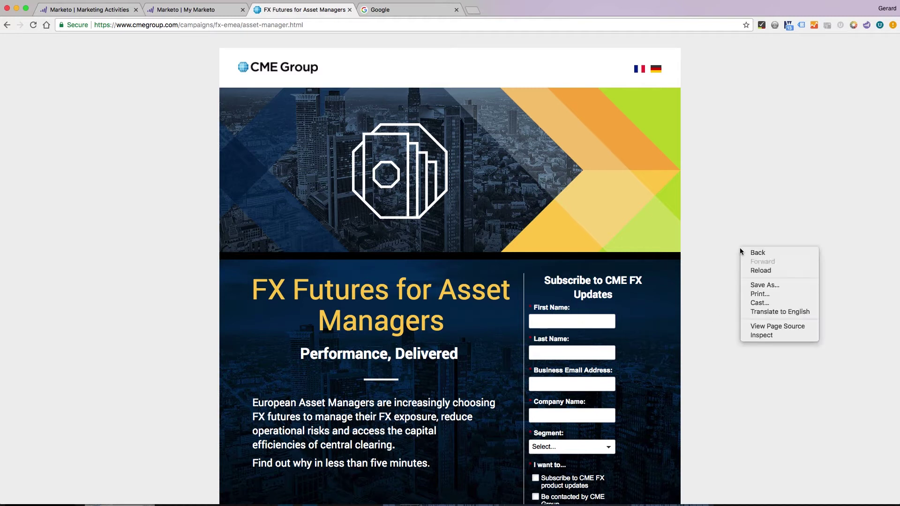
left_click(764, 336)
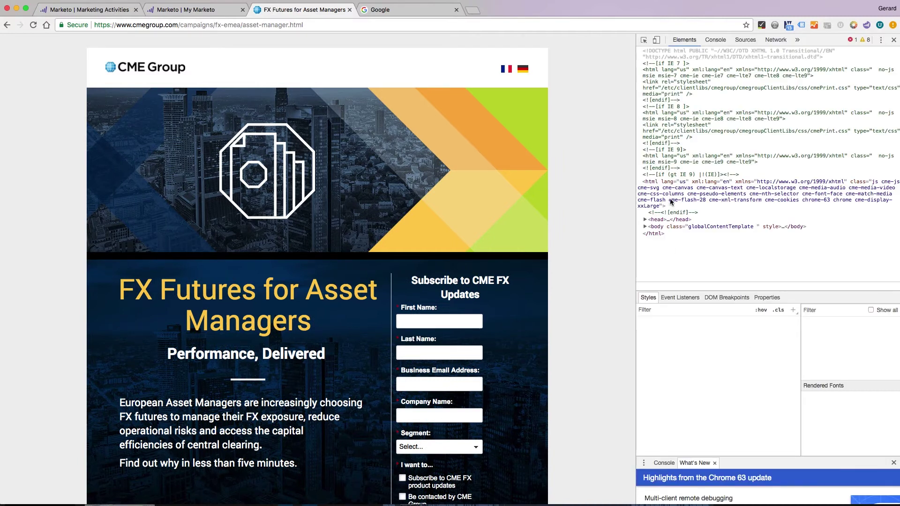
left_click(643, 40)
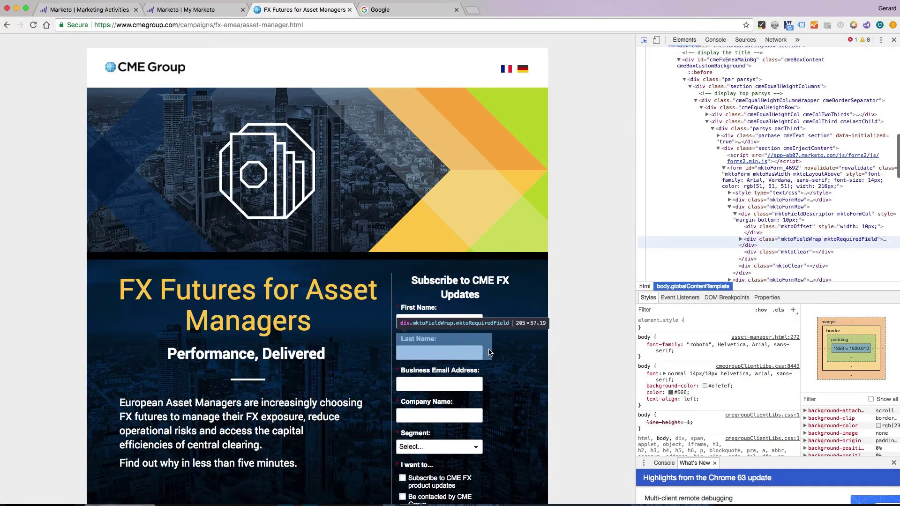
scroll(490, 356, "down", 5)
scroll(490, 357, "down", 1)
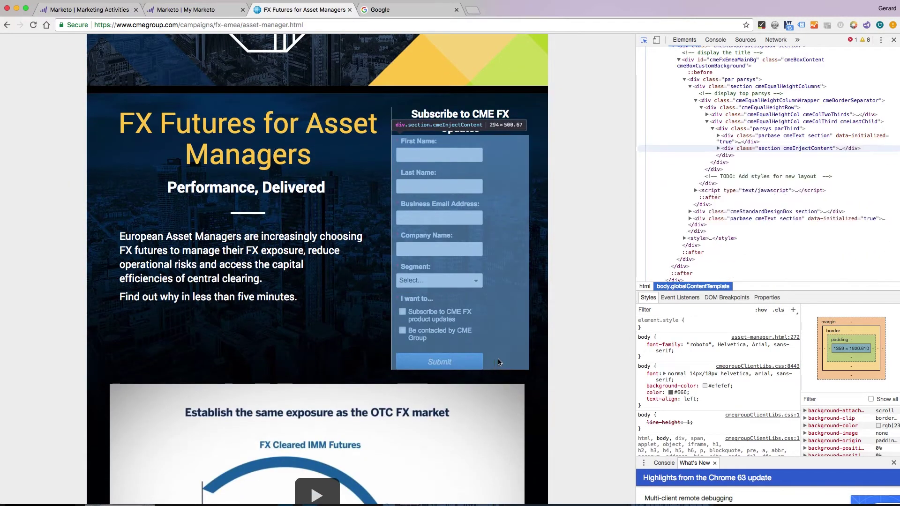
left_click(486, 359)
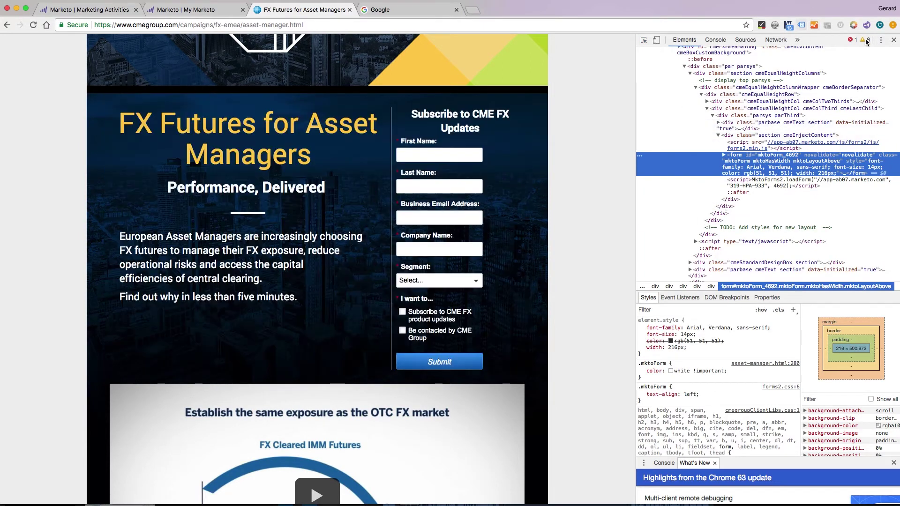
left_click(894, 41)
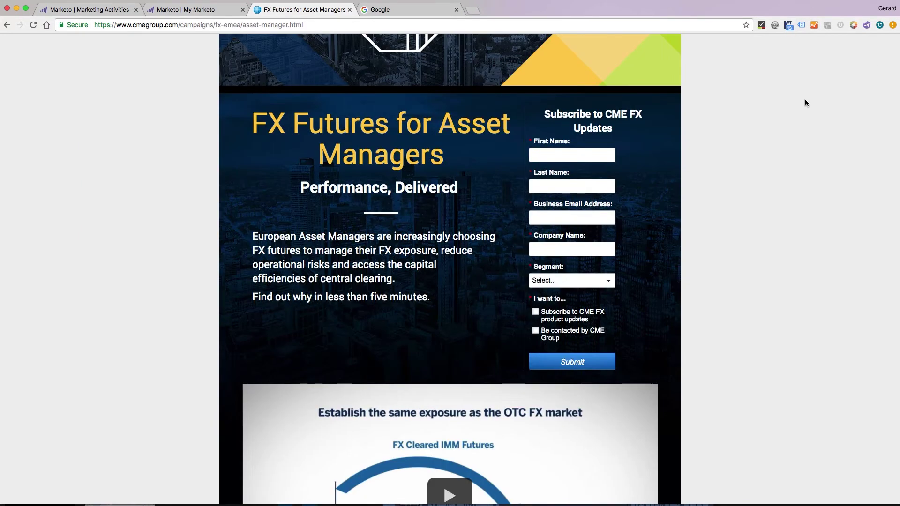
Step: Display the form details on the landing page with Web Developer, showing each field's ID, name and type
left_click(776, 25)
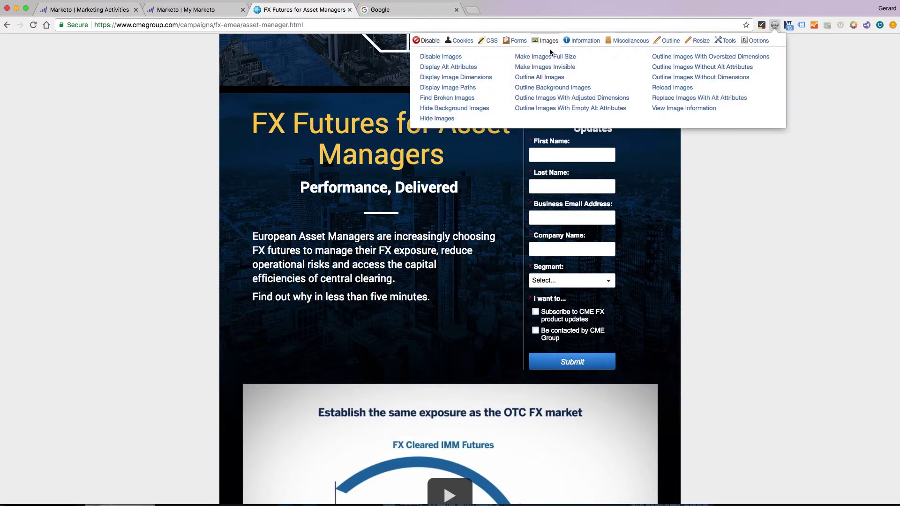
left_click(514, 42)
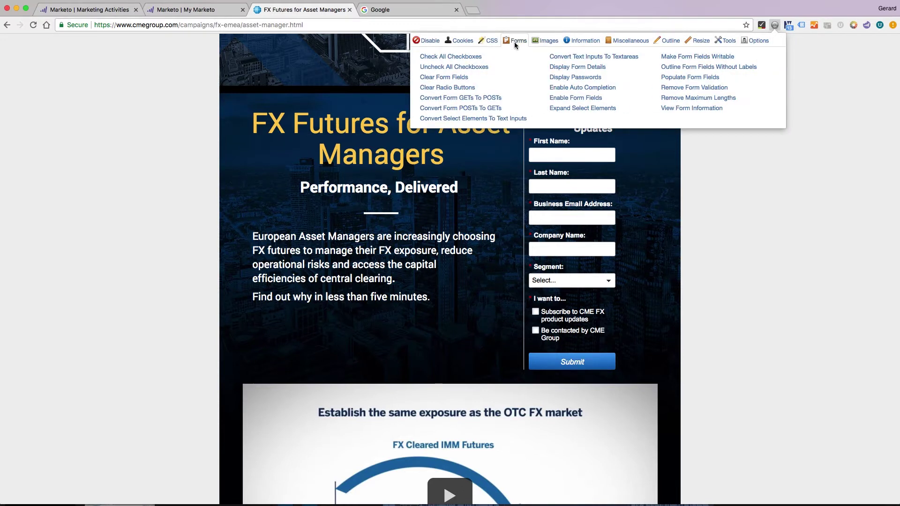
left_click(586, 69)
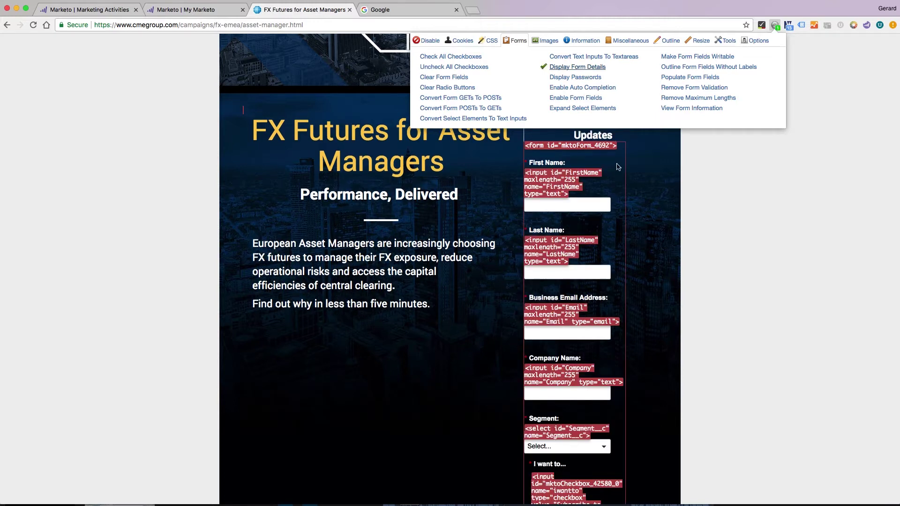
left_click(627, 158)
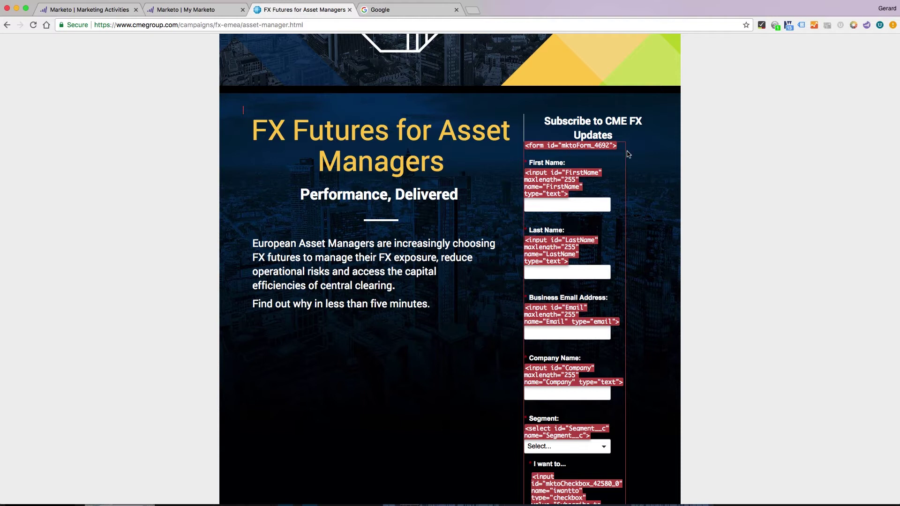
Step: Examine the checkbox and hidden UTM field details of the subscription form, and turn off the form details display
scroll(607, 165, "down", 5)
scroll(607, 165, "down", 7)
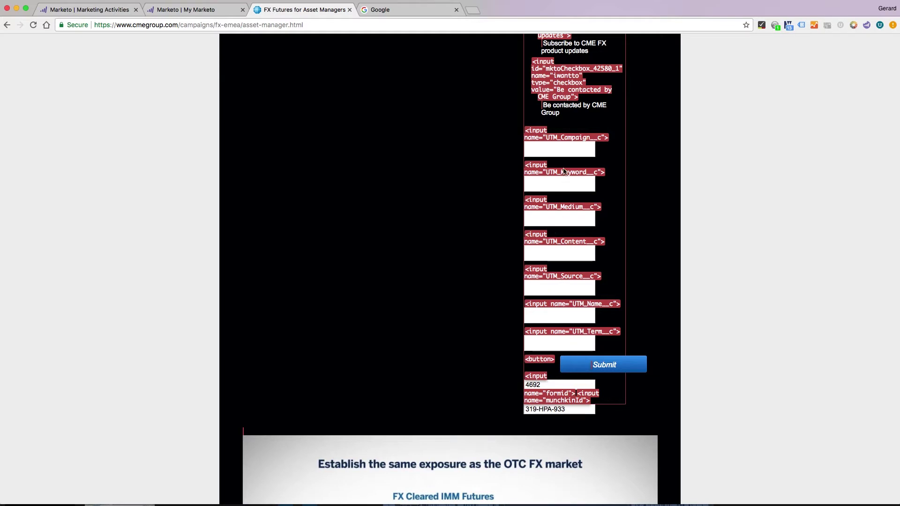
left_click(776, 25)
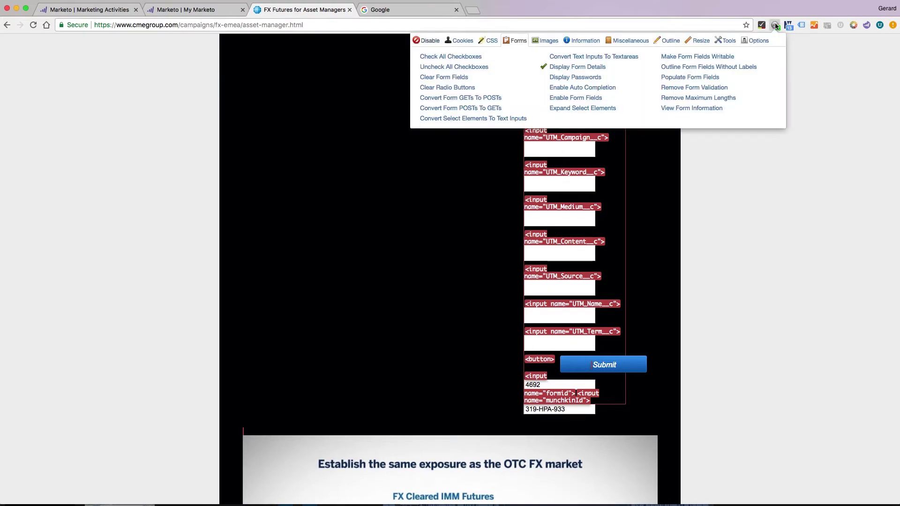
left_click(579, 68)
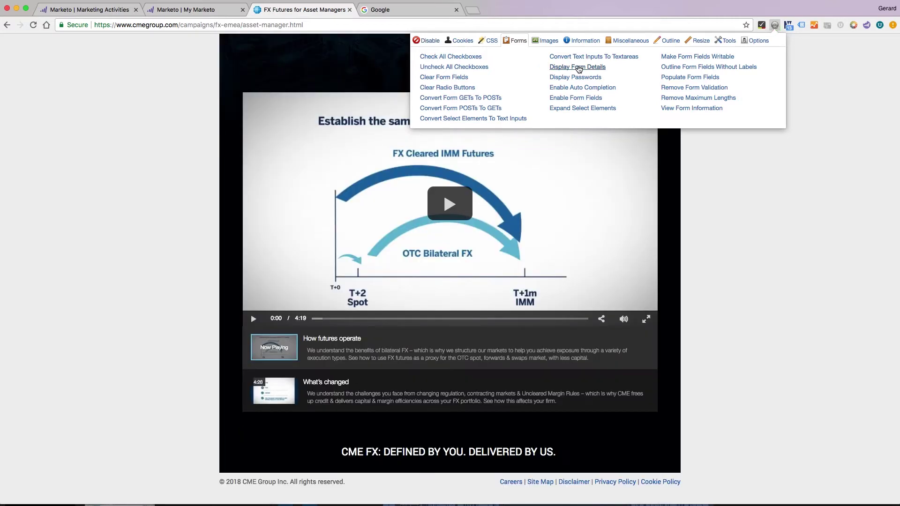
Step: Generate the Web Developer form information report, highlight the hidden UTM field rows, and close the report
scroll(370, 104, "up", 10)
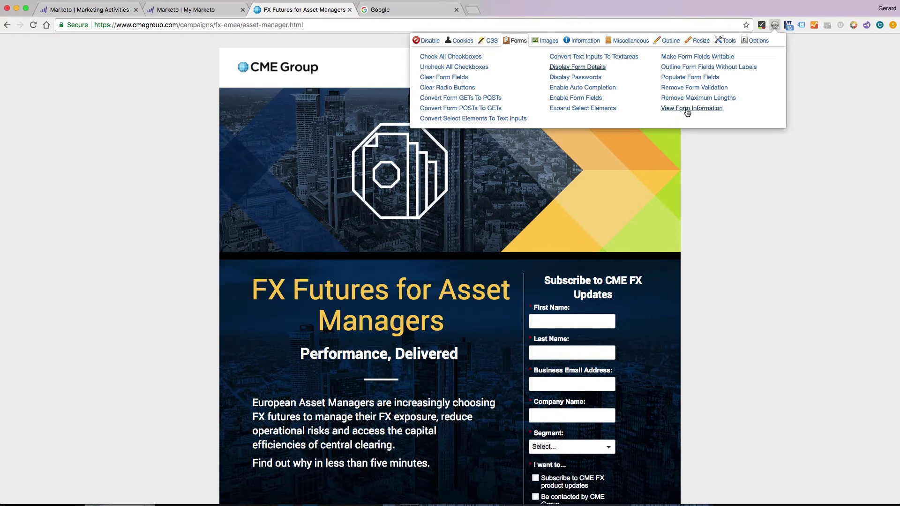
left_click(672, 110)
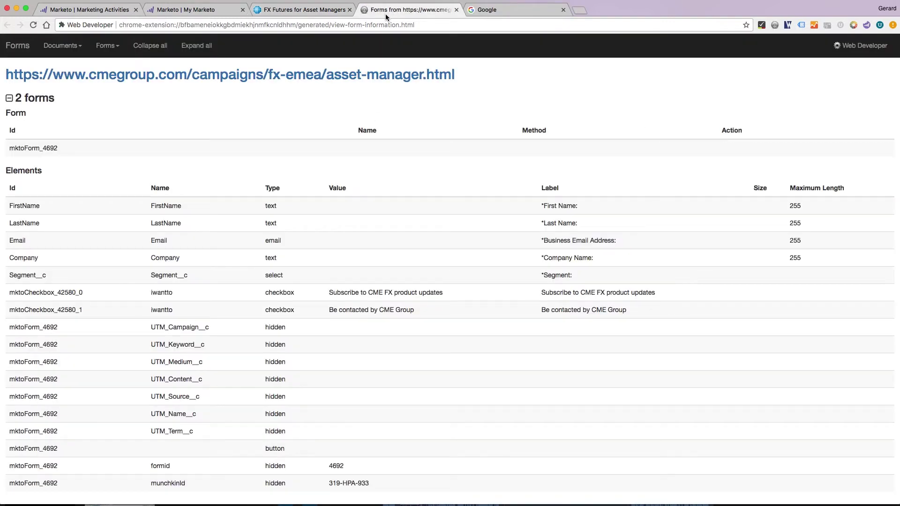
scroll(485, 182, "down", 2)
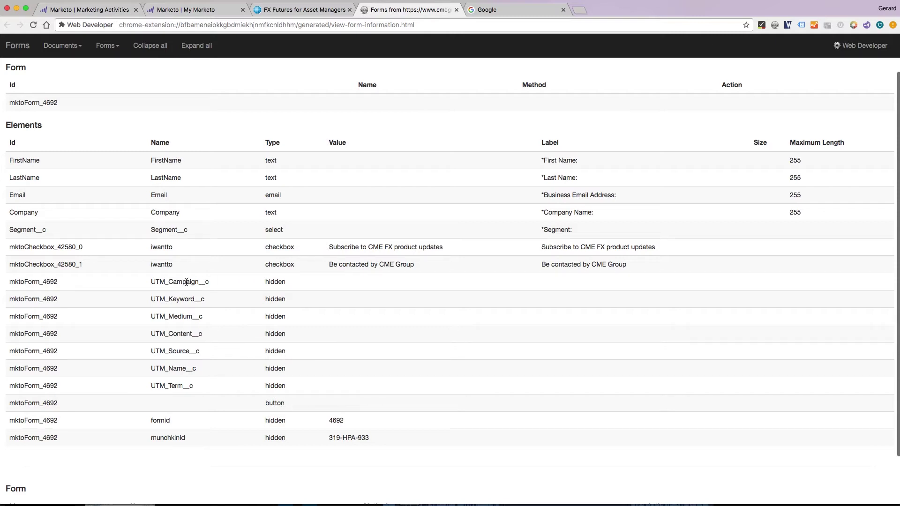
left_click_drag(153, 282, 287, 387)
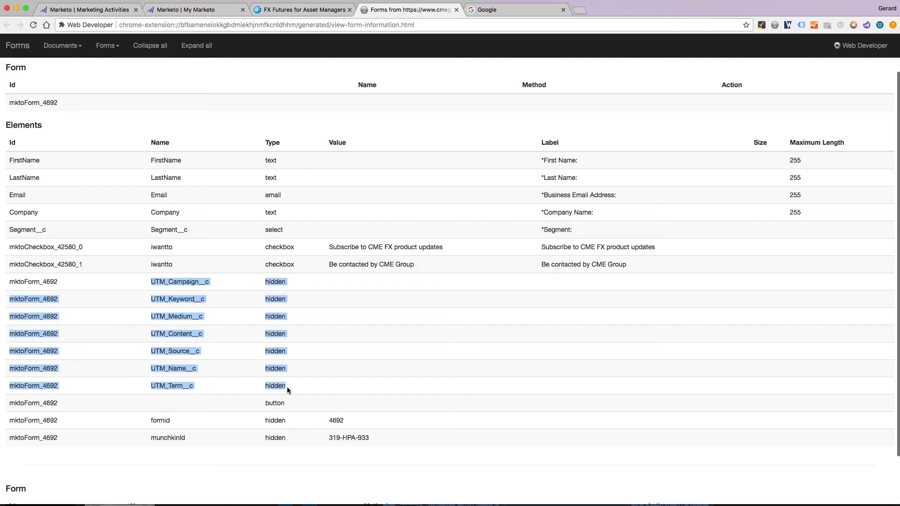
left_click(287, 387)
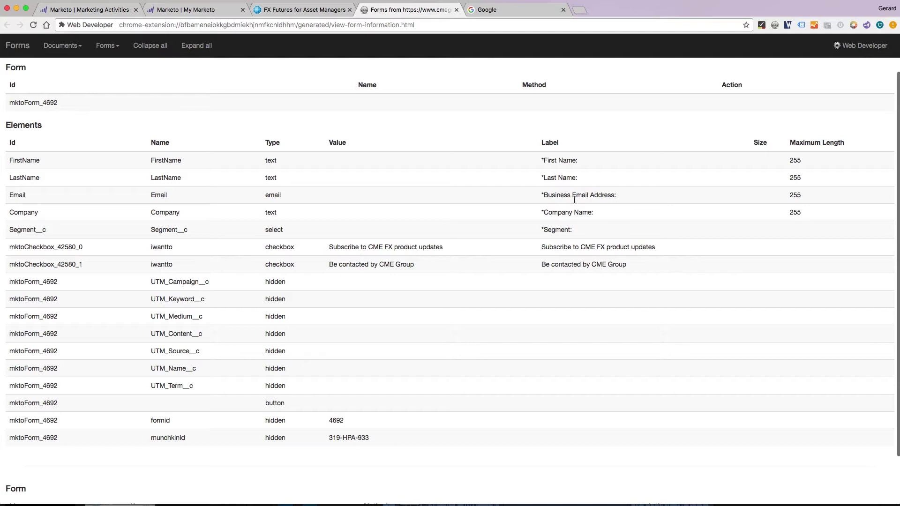
scroll(341, 275, "up", 3)
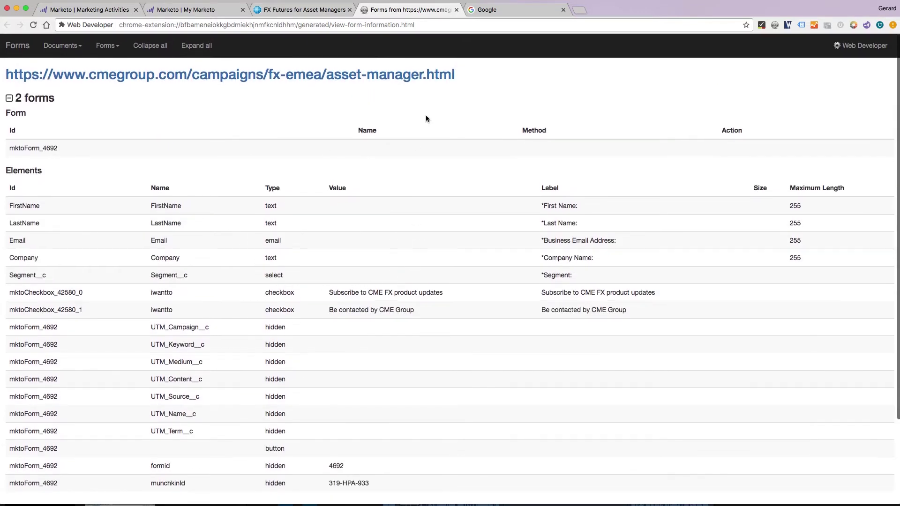
left_click(457, 10)
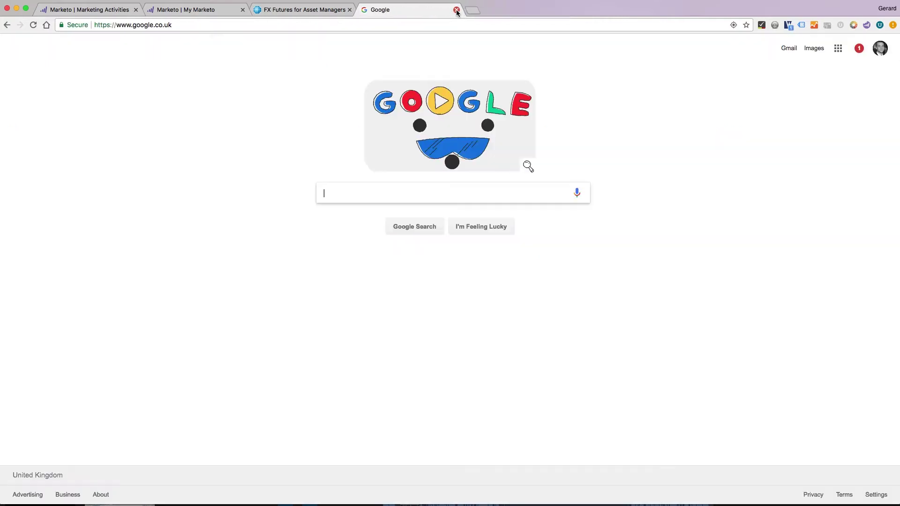
Step: Display the Web Developer ruler on the FX Futures landing page and measure the banner image and part of the subscription form
left_click(312, 10)
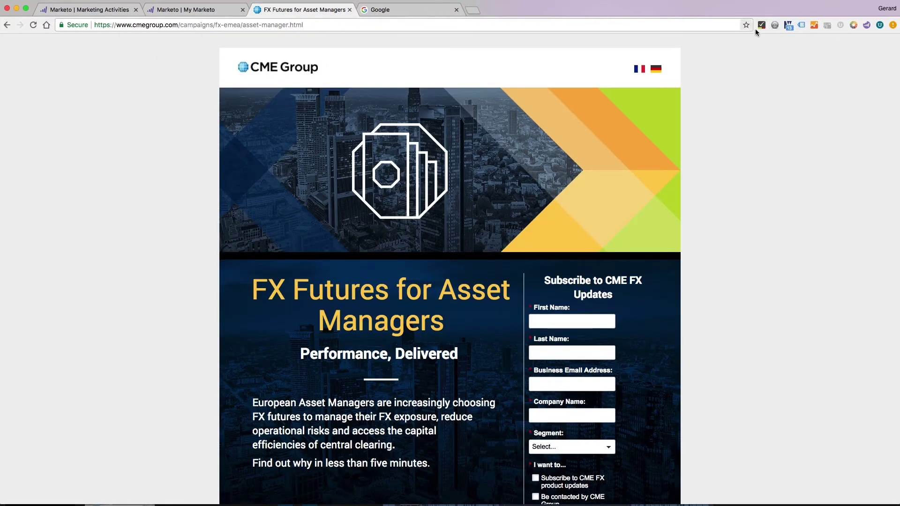
left_click(774, 26)
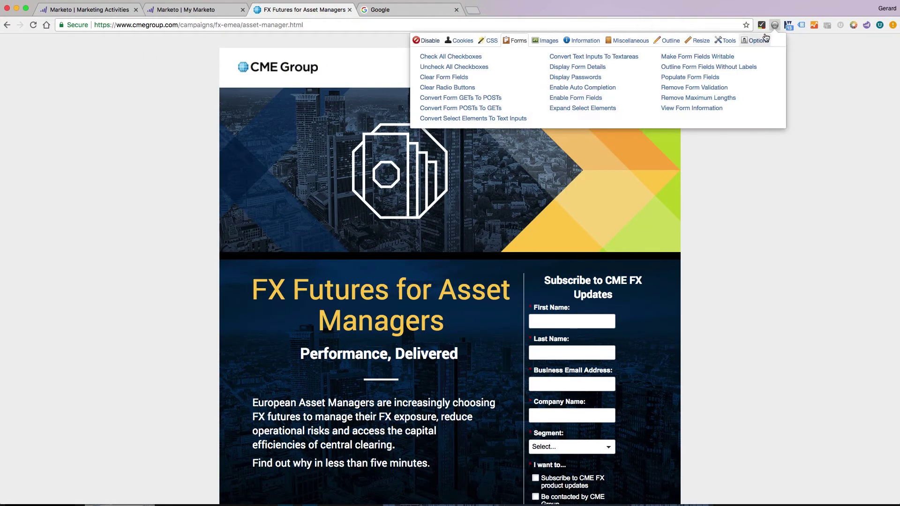
left_click(628, 40)
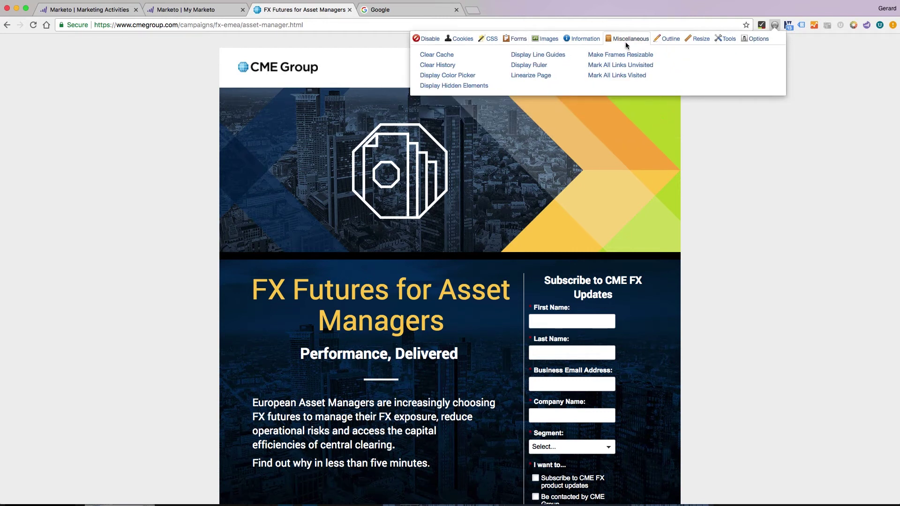
left_click(532, 65)
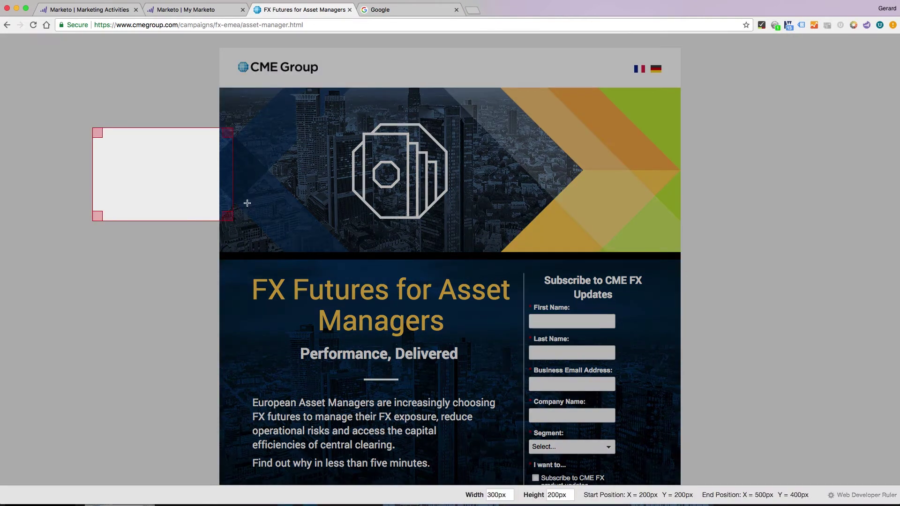
left_click_drag(221, 88, 298, 119)
left_click_drag(406, 146, 677, 252)
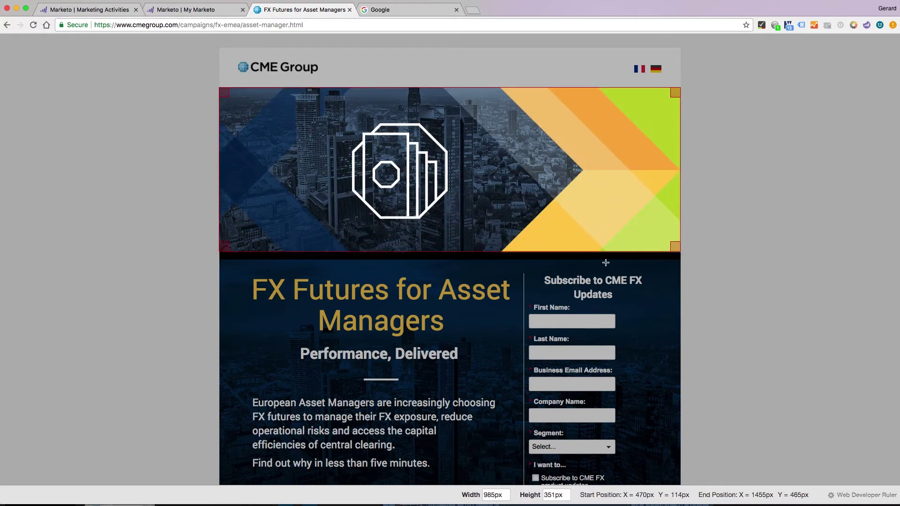
left_click_drag(537, 277, 661, 380)
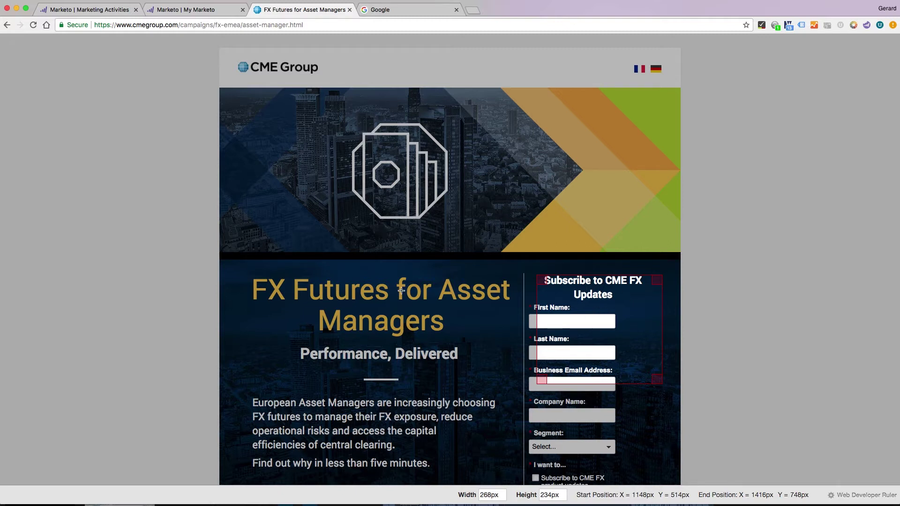
Step: Look through Web Developer's outline and CSS options and disable the landing page's inline styles
left_click(775, 24)
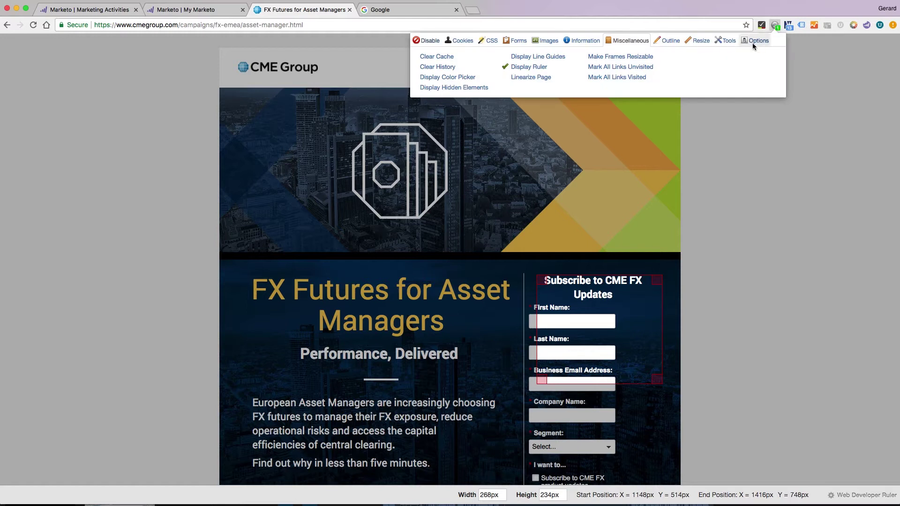
left_click(667, 39)
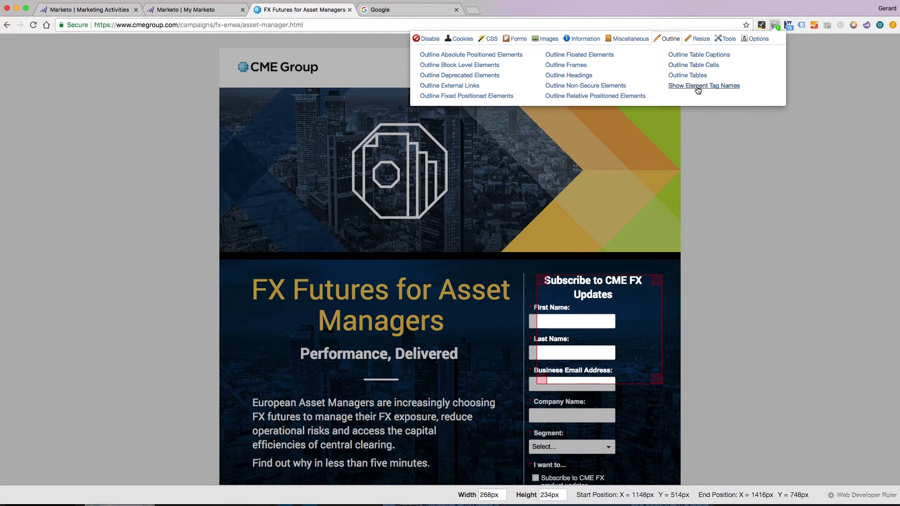
left_click(489, 39)
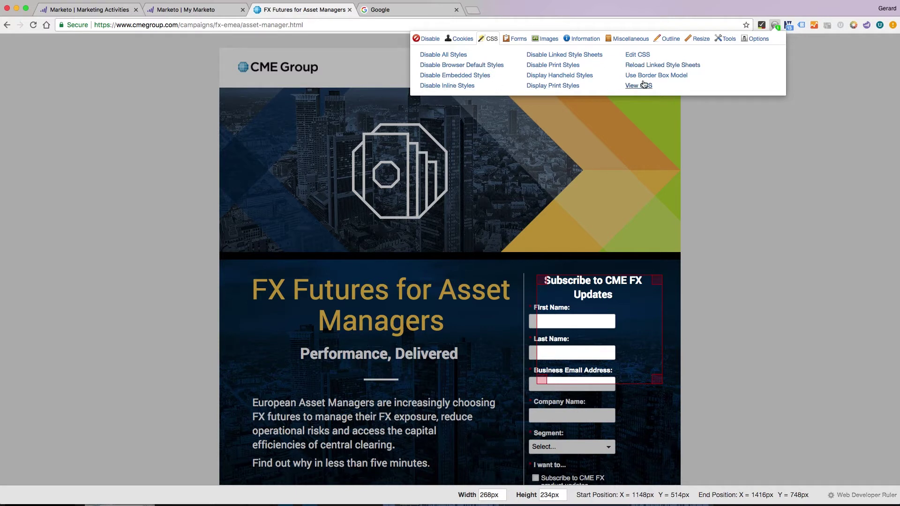
left_click(448, 86)
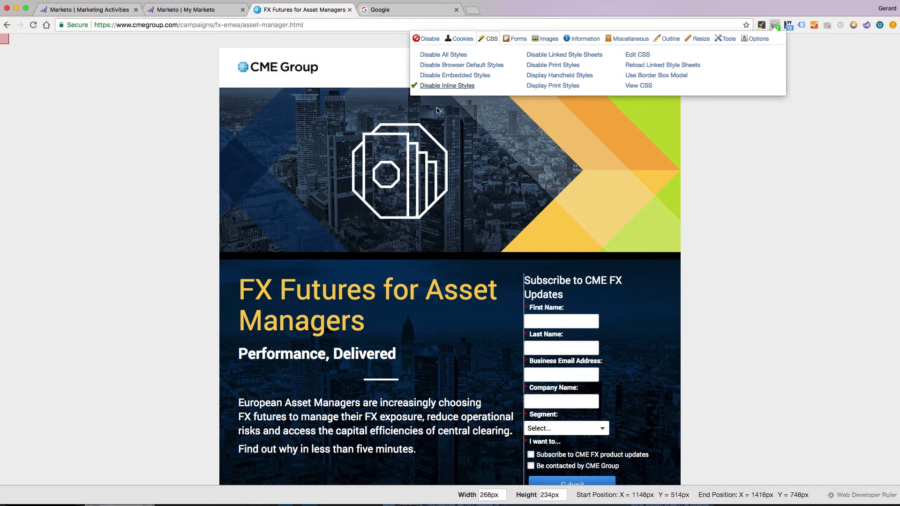
left_click(428, 86)
left_click(428, 87)
left_click(428, 87)
left_click(429, 86)
left_click(806, 58)
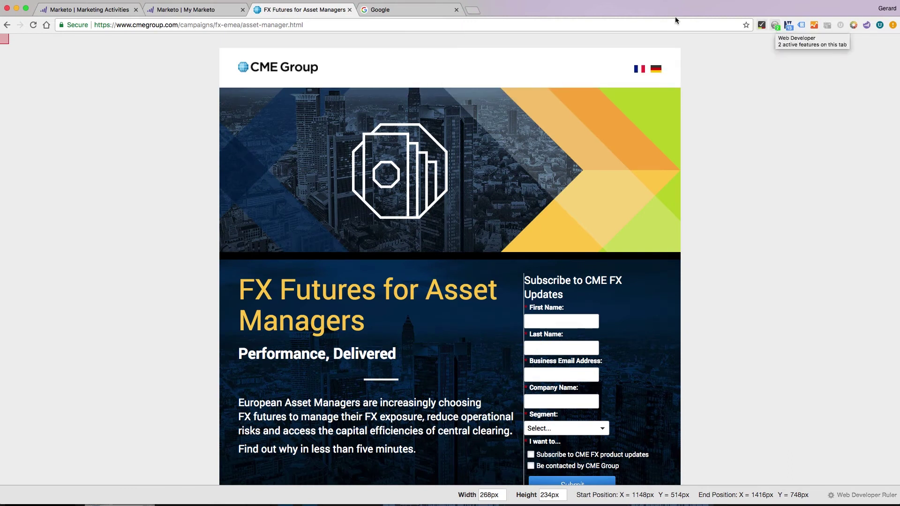
Step: Search Google for "chrome web store" and open the Chrome Web Store extensions page
left_click(370, 12)
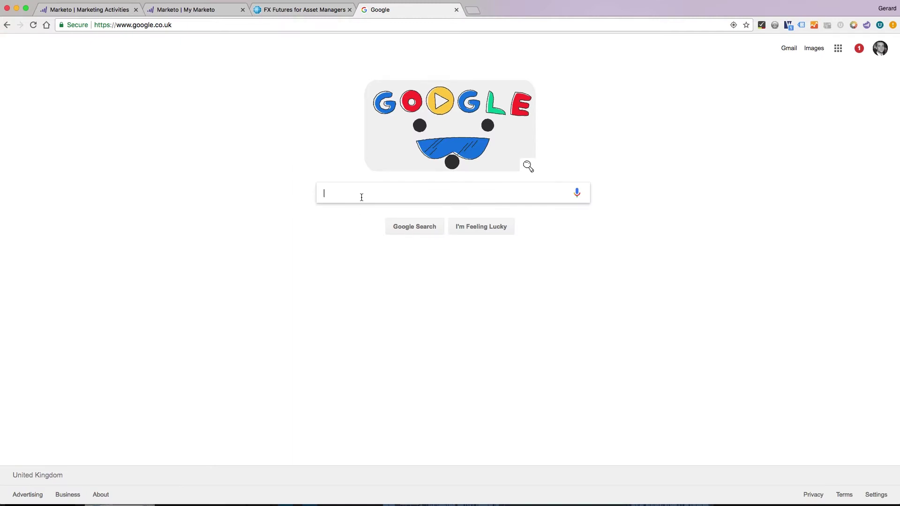
type("chrom")
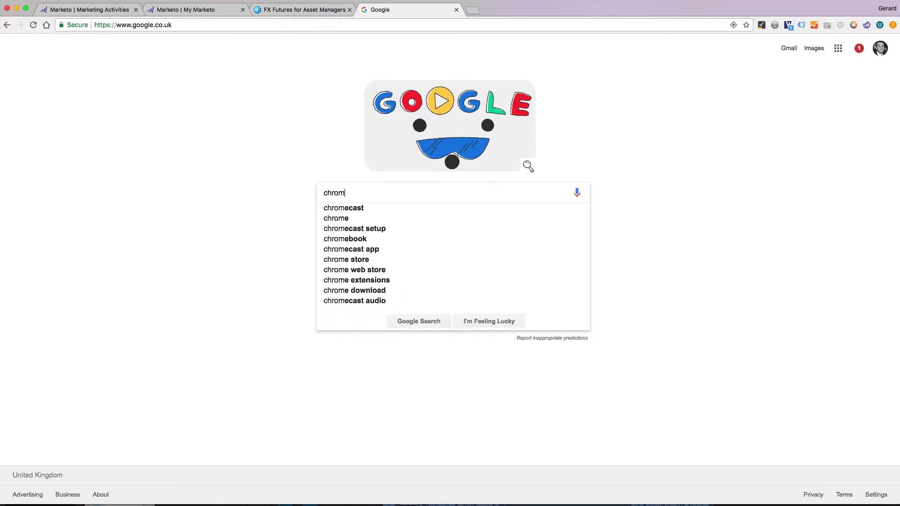
type("e we")
key("Down")
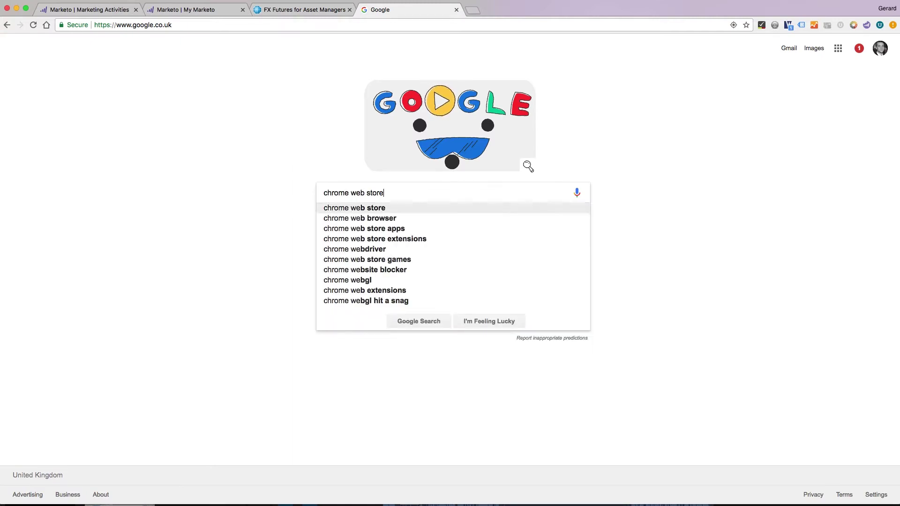
key("Return")
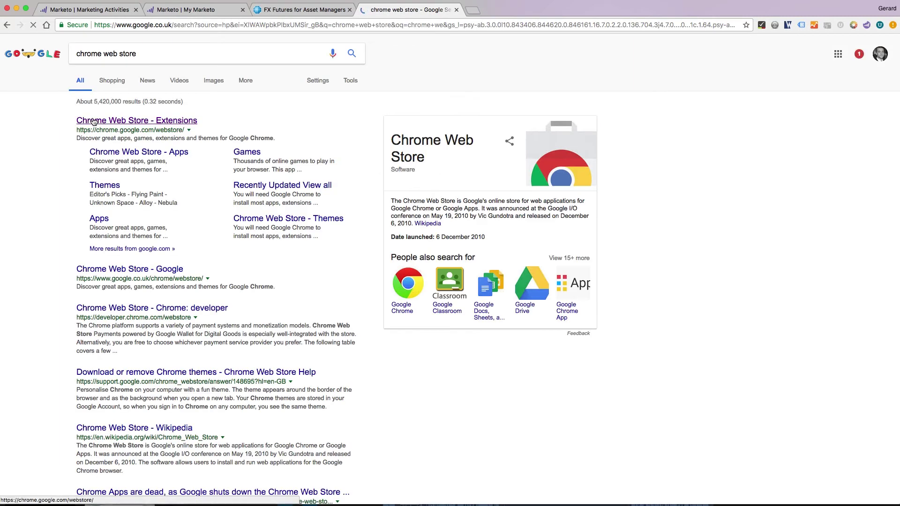
left_click(94, 122)
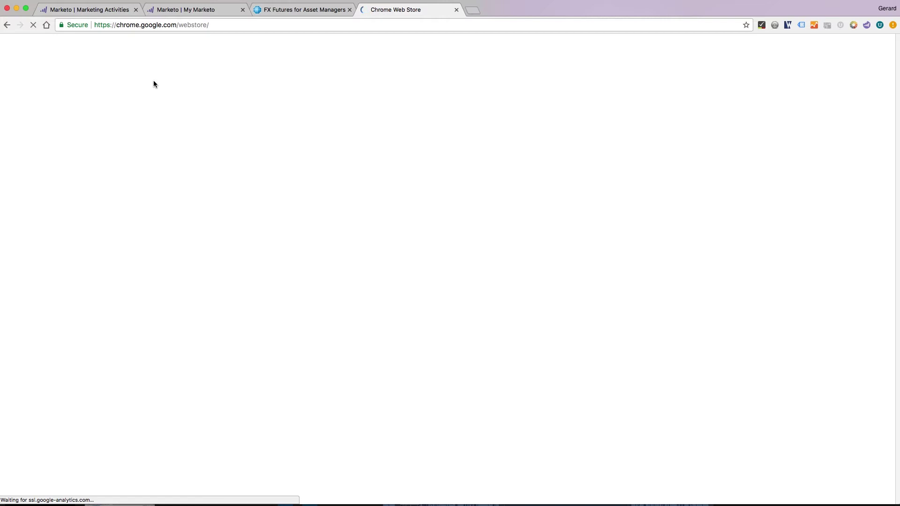
Step: Search the Chrome Web Store for the Web Developer extension
type("w")
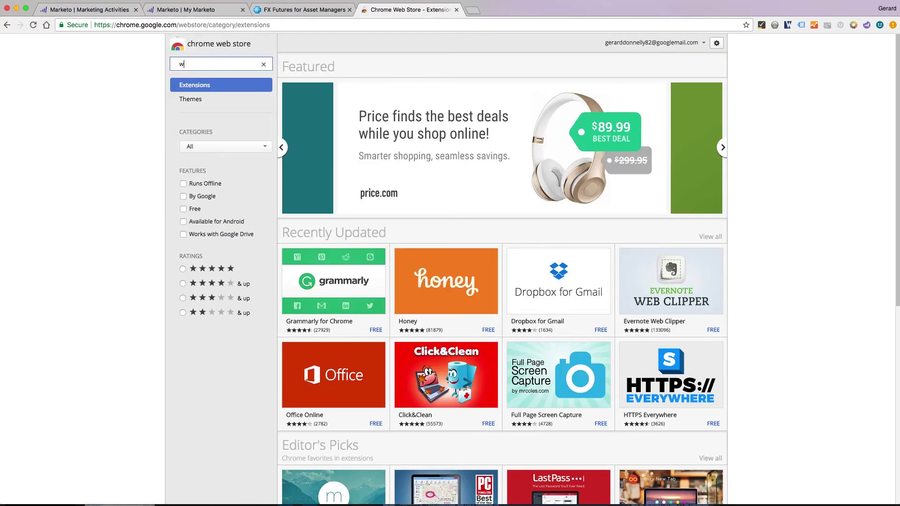
type("eb de")
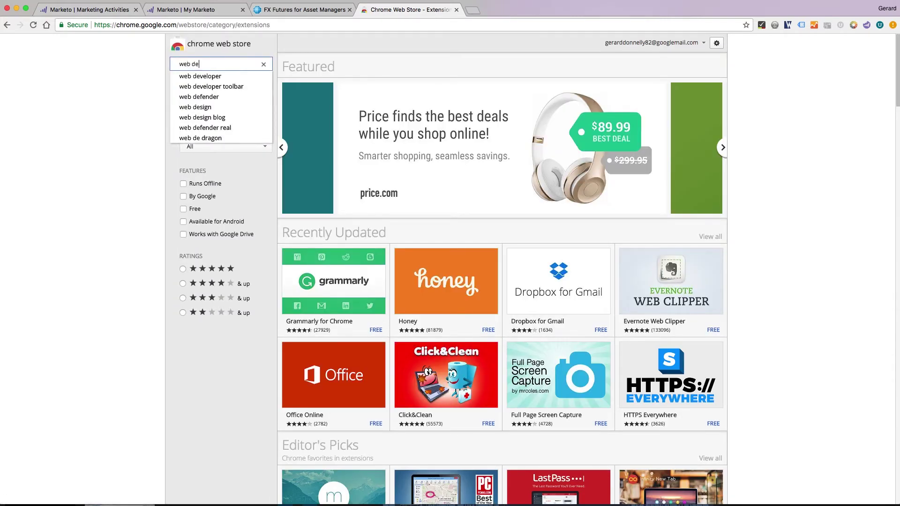
left_click(186, 87)
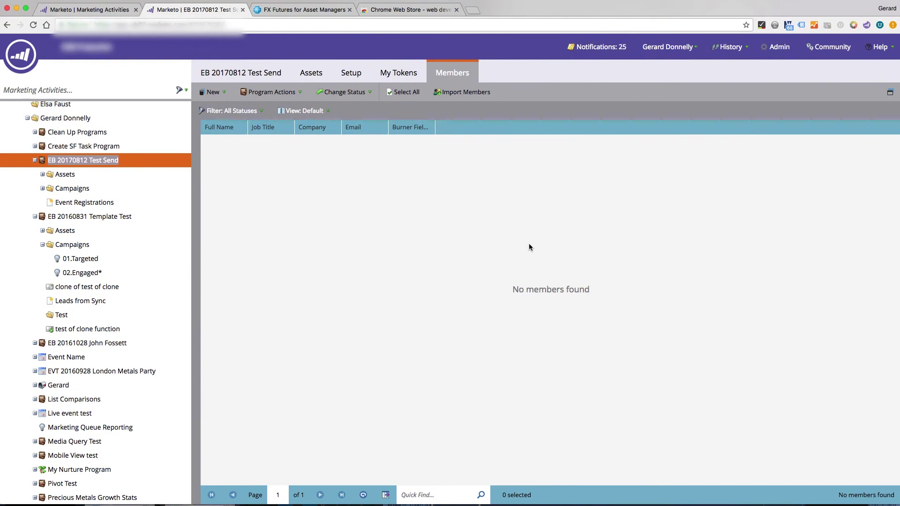
Step: In Marketo, review the flow, schedule and results of the 01.Targeted campaign and select the EB 20160831 Template Test program
right_click(85, 162)
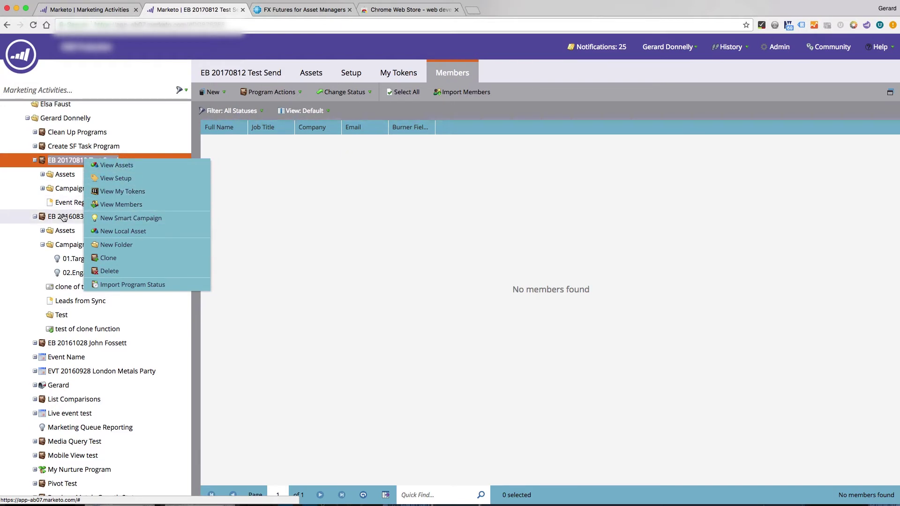
left_click(71, 261)
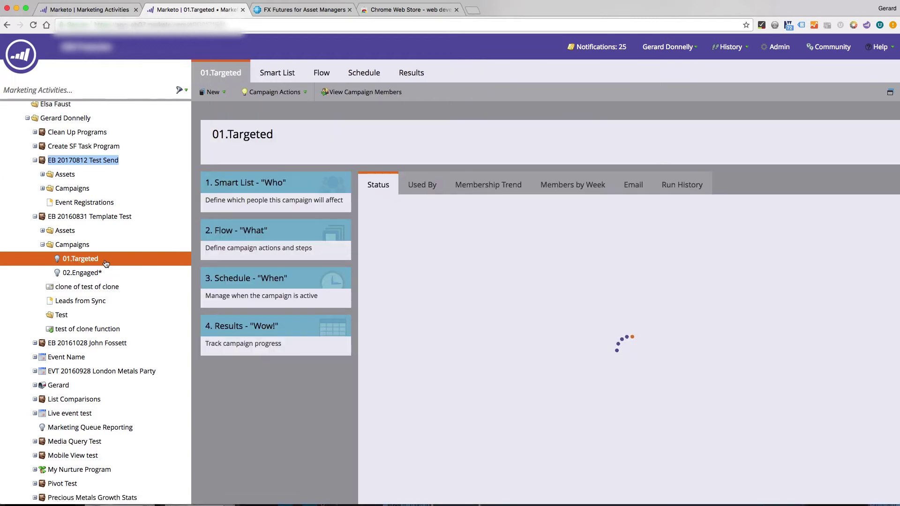
left_click(321, 73)
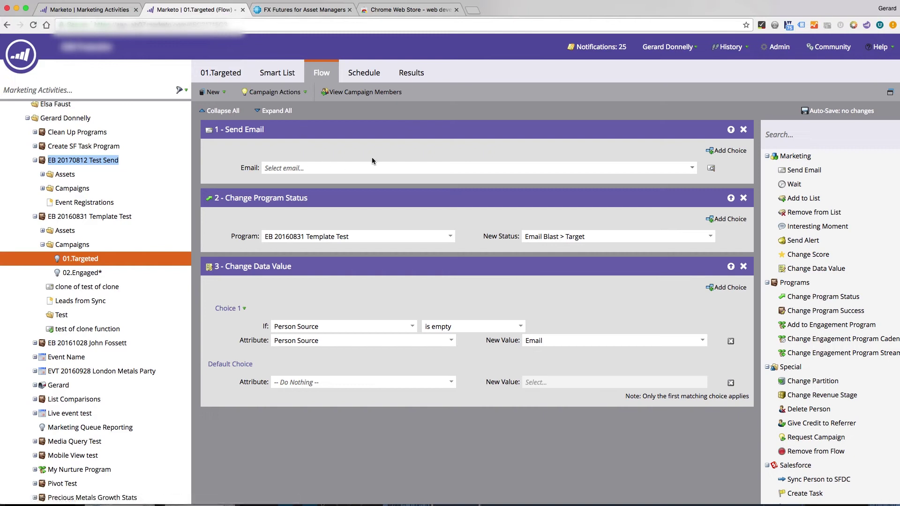
left_click(359, 73)
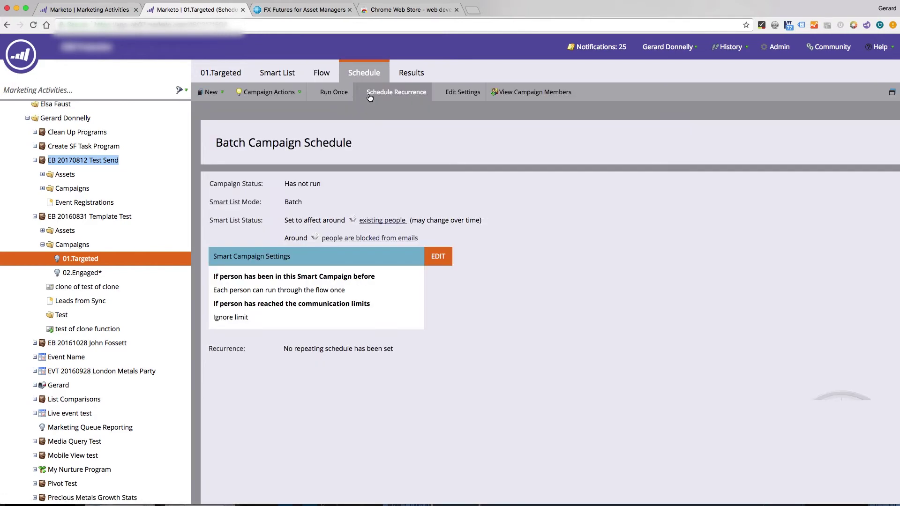
left_click(405, 75)
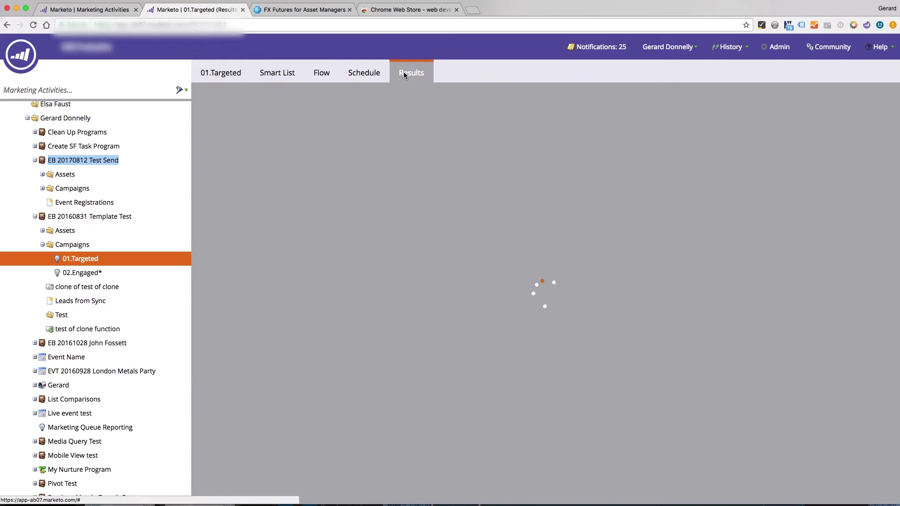
left_click(98, 216)
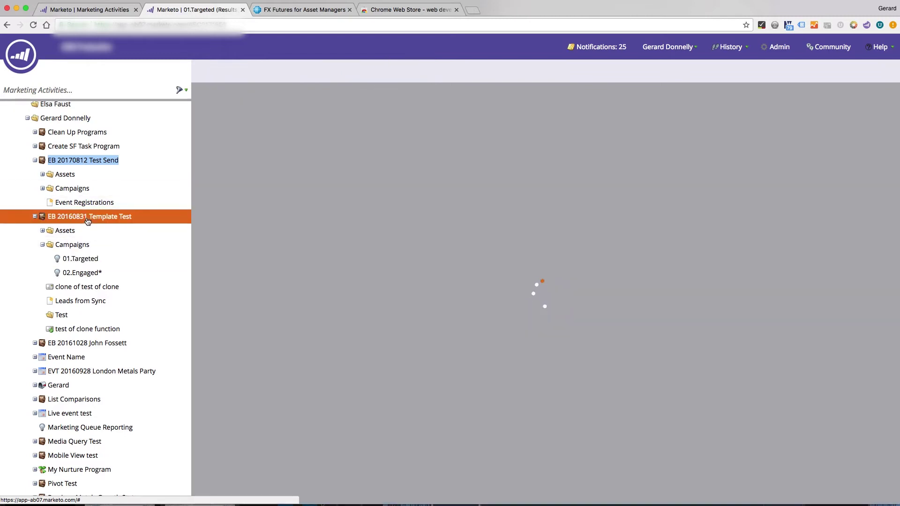
Step: View the members of the EB 20160831 Template Test program and of the EB 20170812 Test Send program
left_click(462, 74)
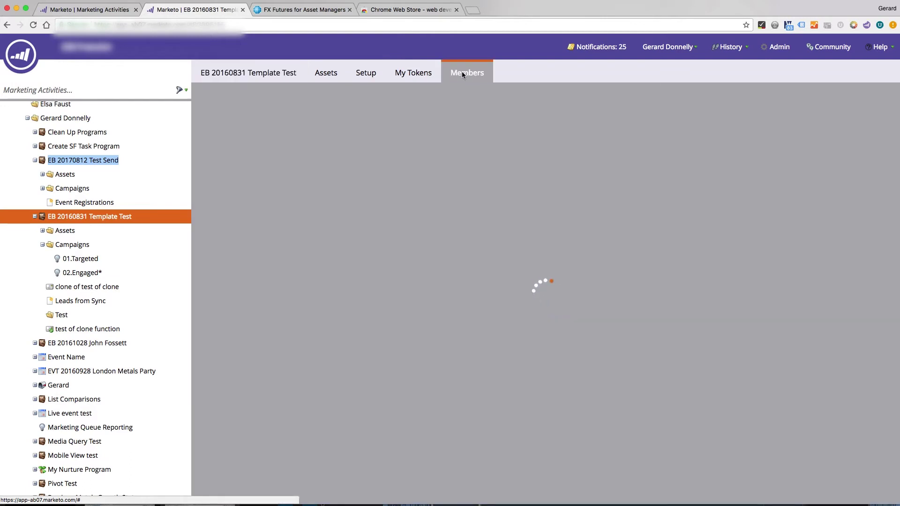
right_click(89, 162)
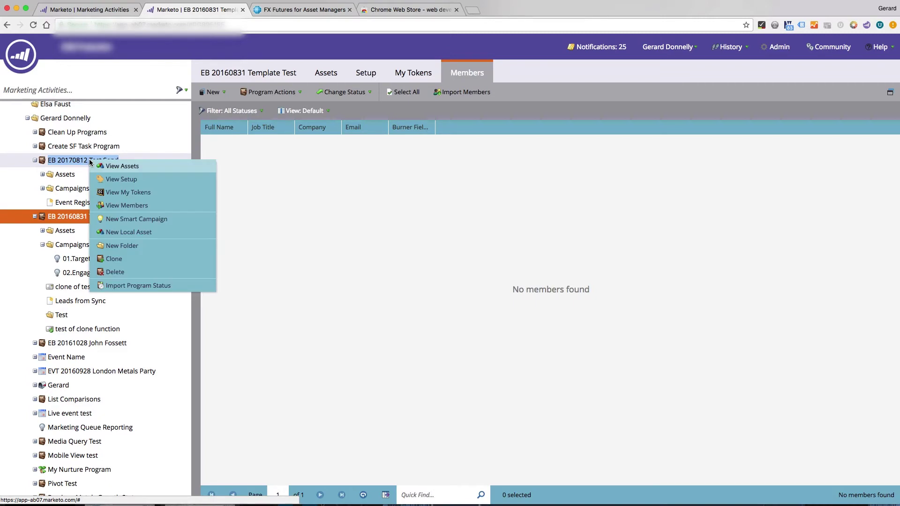
left_click(115, 205)
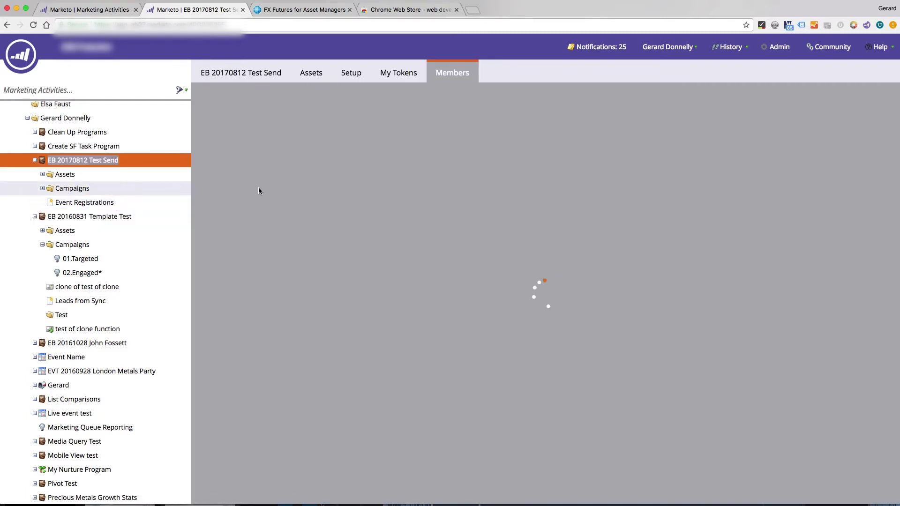
Step: View the flow of the 01.Targeted campaign and the My Tokens page of the EB 20170812 Test Send program
right_click(74, 259)
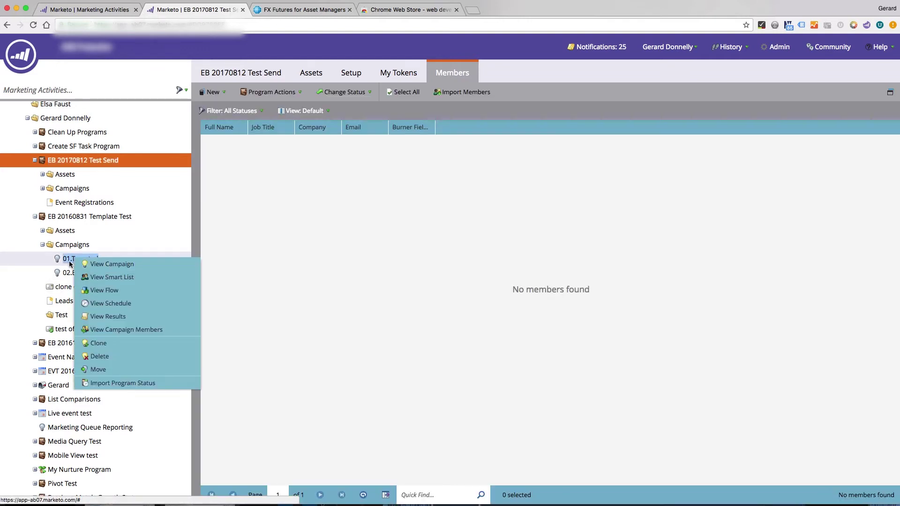
left_click(112, 292)
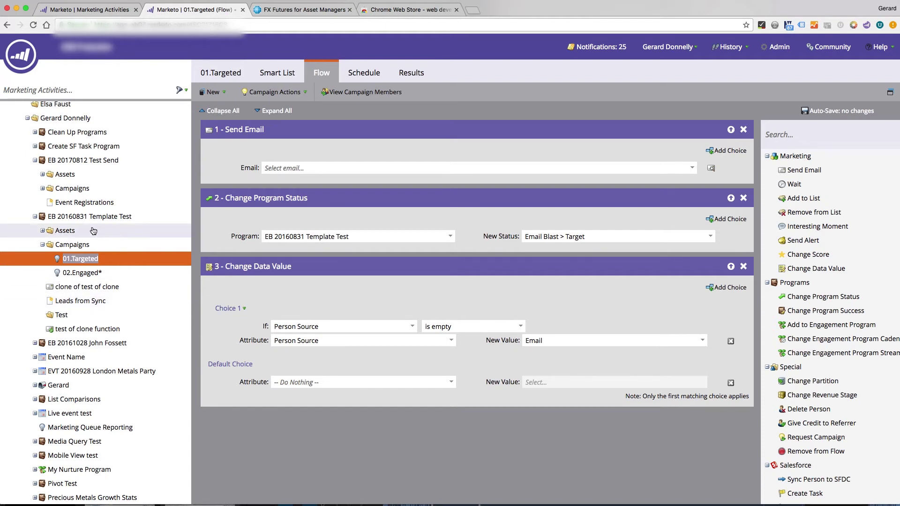
right_click(76, 162)
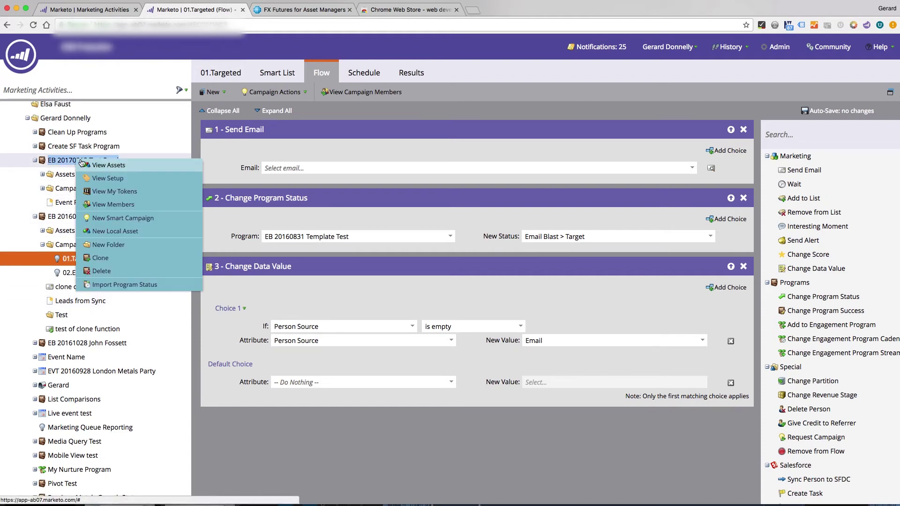
left_click(110, 191)
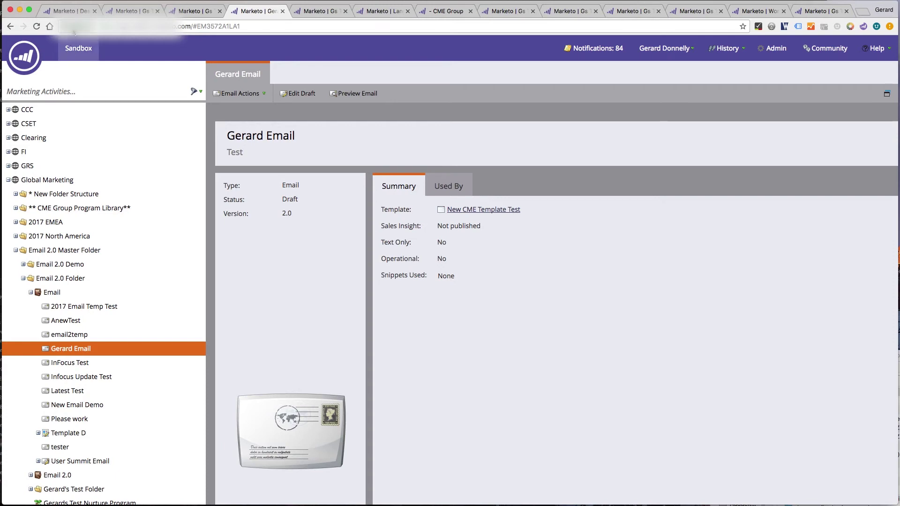
Step: Look through the open Marketo browser tabs from Design Studio to the Gs Test program
left_click(70, 12)
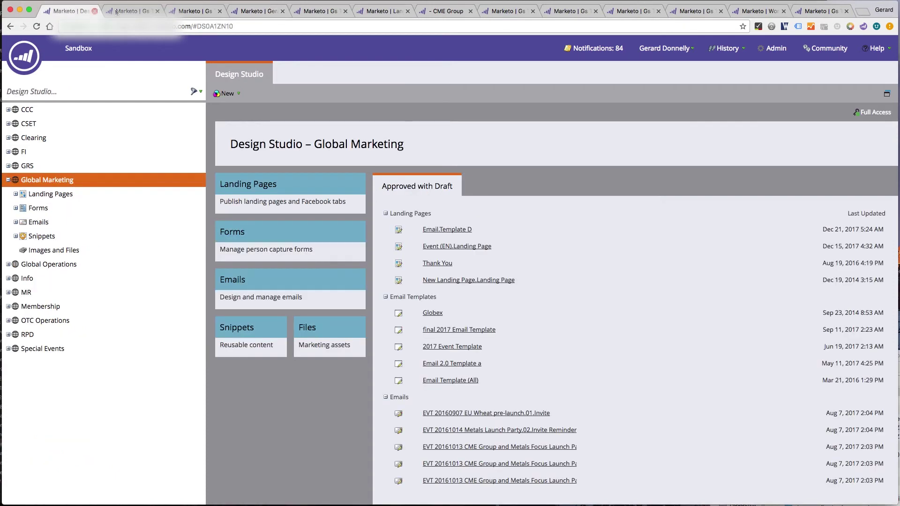
left_click(133, 11)
left_click(197, 11)
left_click(260, 11)
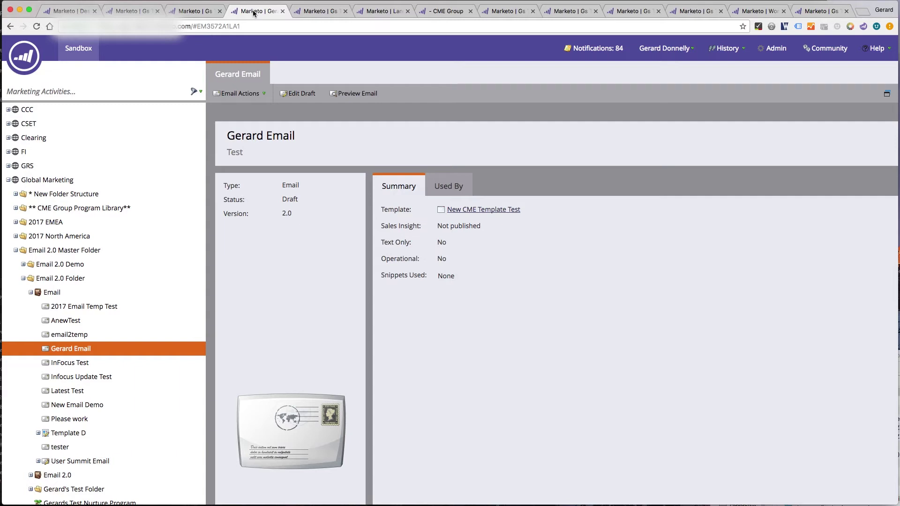
left_click(312, 12)
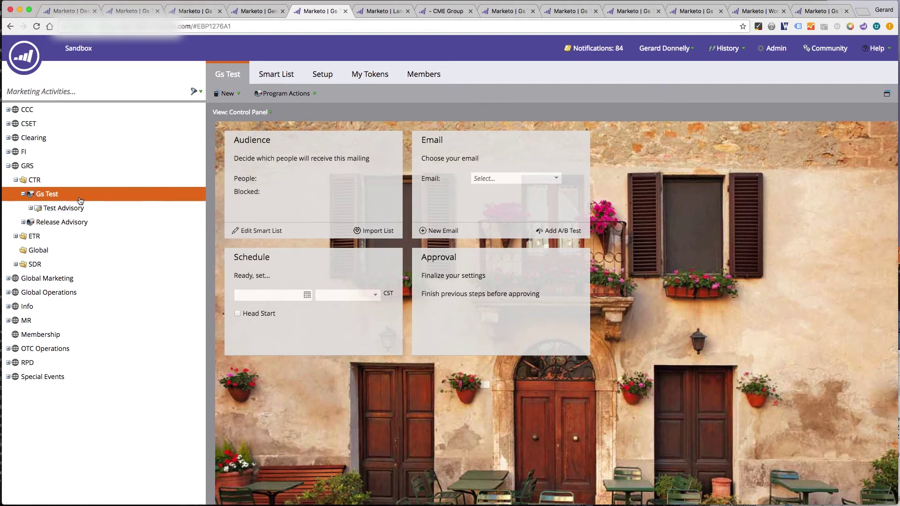
Step: Open Design Studio for the GRS workspace and view its image files
mouse_move(18, 58)
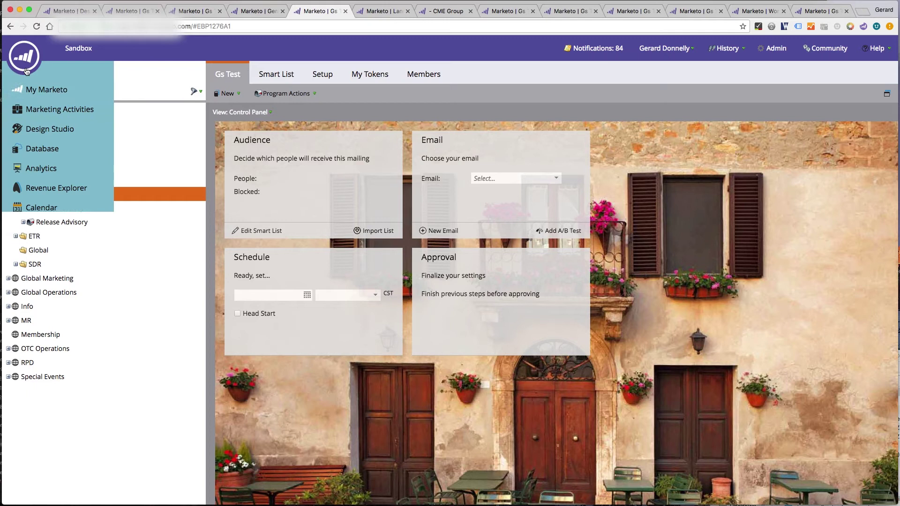
left_click(41, 133)
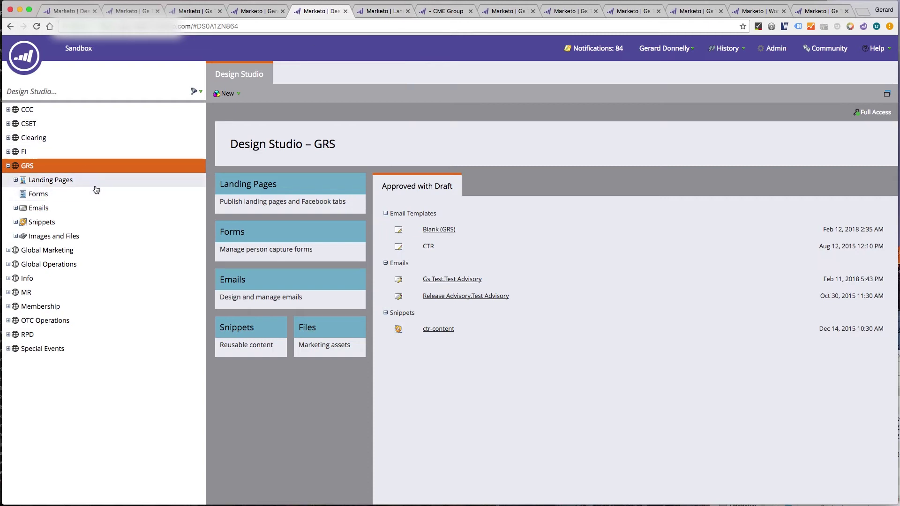
left_click(305, 328)
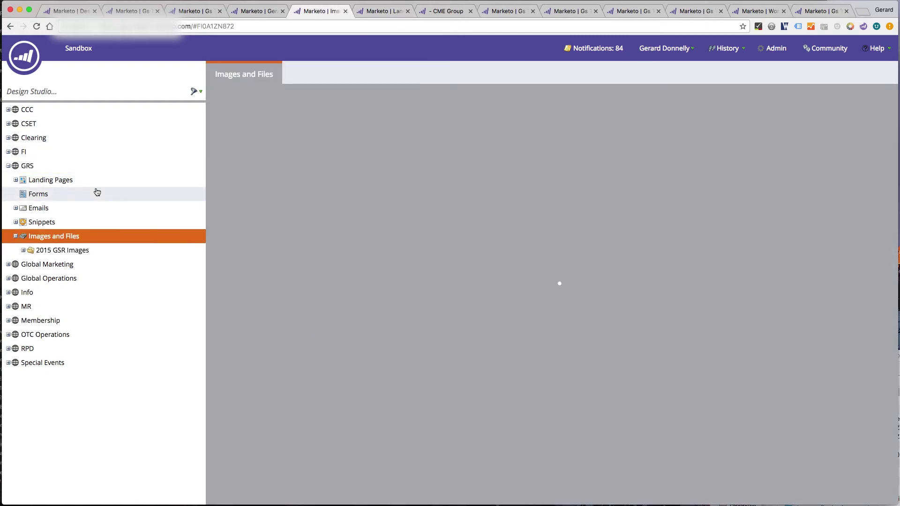
Step: Return to Marketing Activities and filter the navigation tree for "GS"
mouse_move(24, 55)
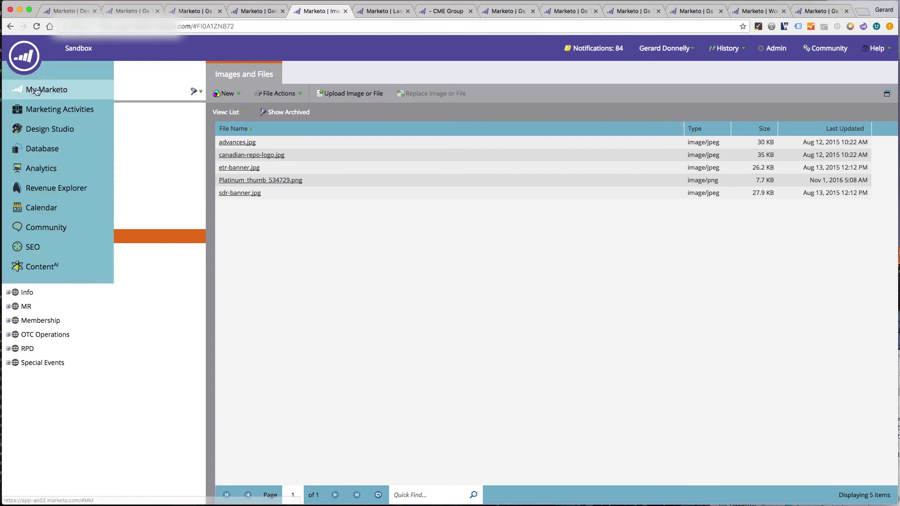
left_click(46, 111)
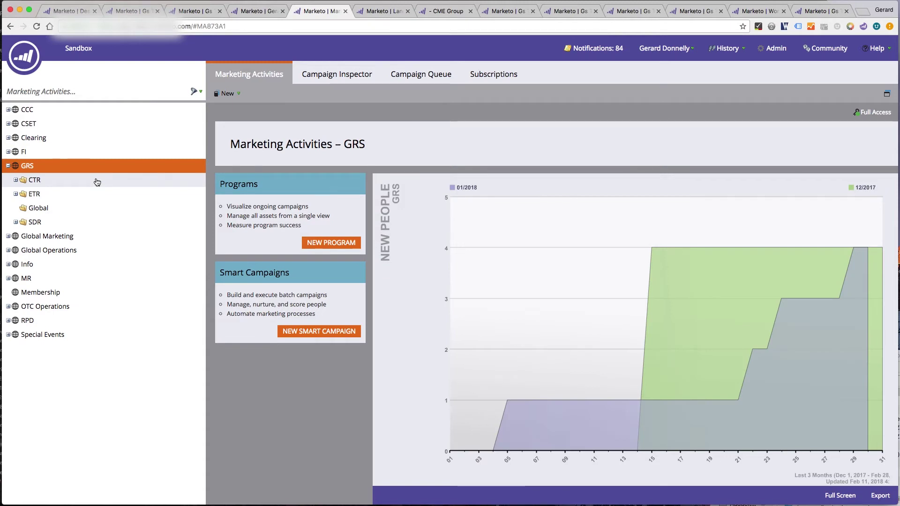
left_click(40, 93)
type("G")
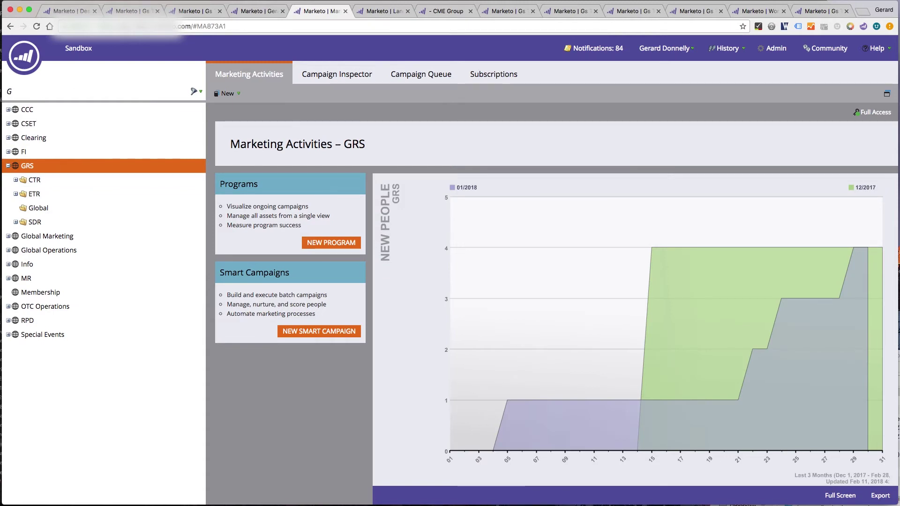
type("S")
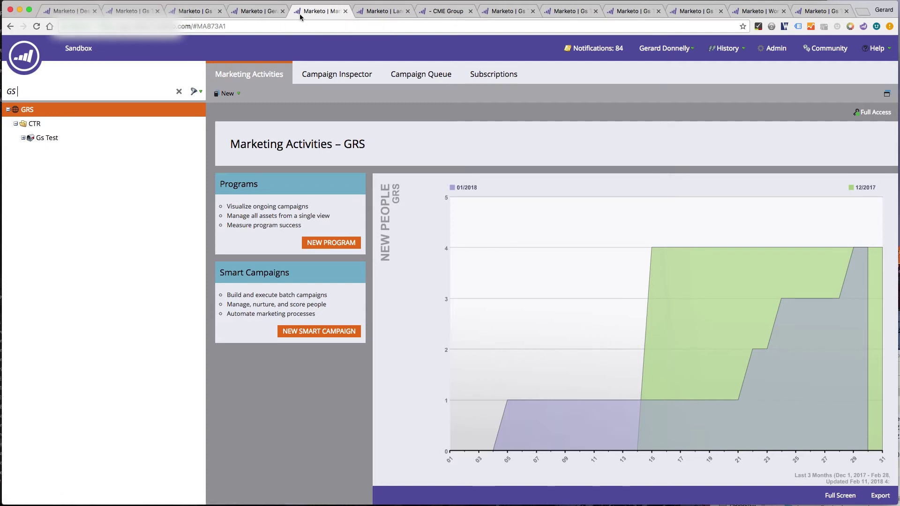
Step: Open Design Studio for the GRS workspace and pin its browser tab
left_click(26, 62)
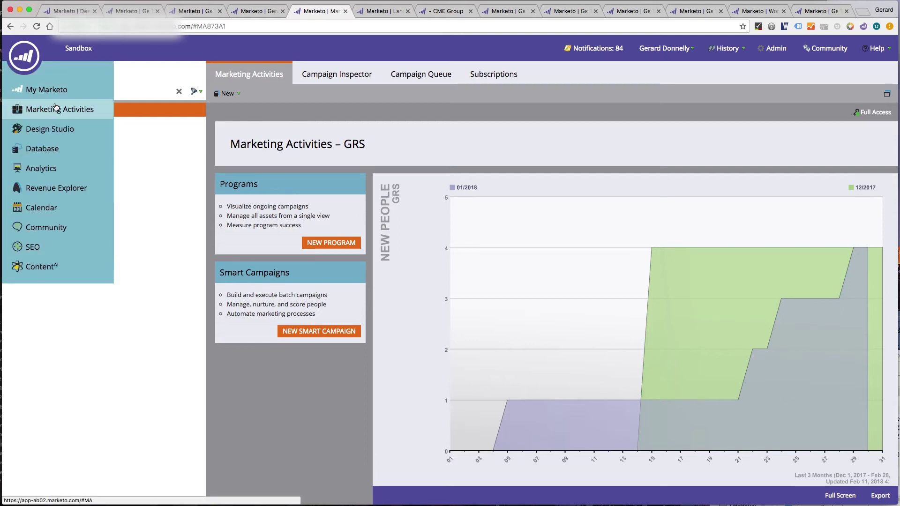
left_click(48, 130)
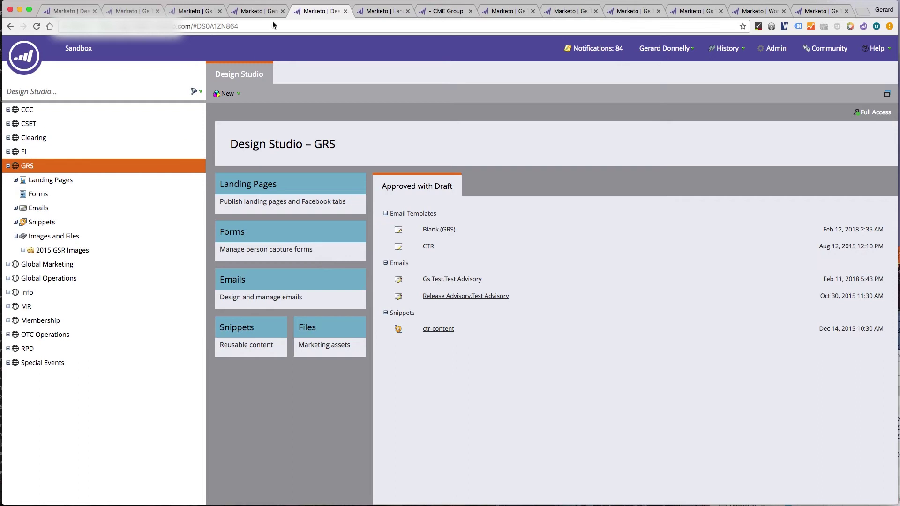
right_click(313, 14)
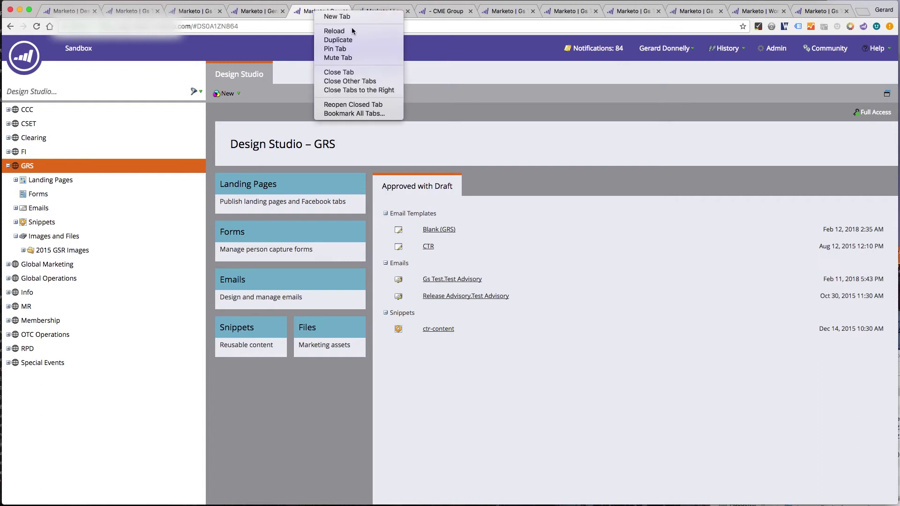
left_click(334, 48)
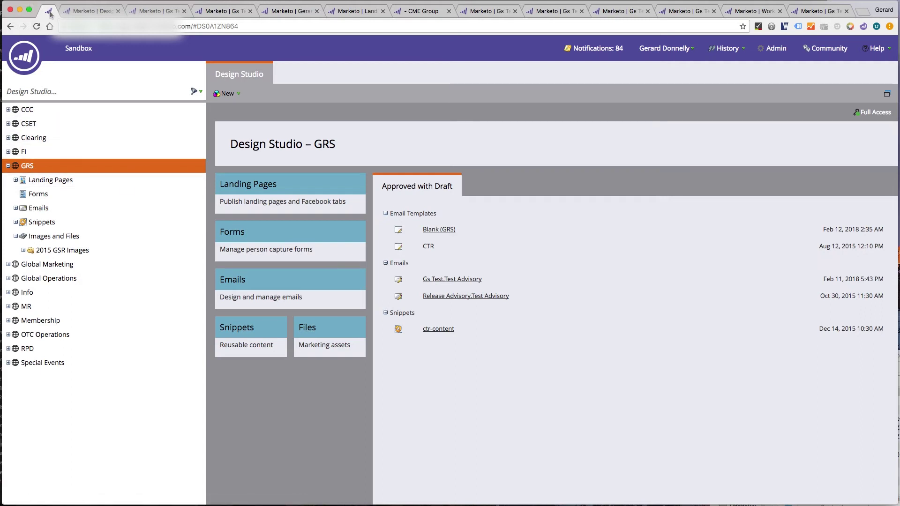
Step: Open Marketing Activities in the Global Marketing Design Studio tab, pin that tab, and switch between the two pinned tabs
left_click(83, 11)
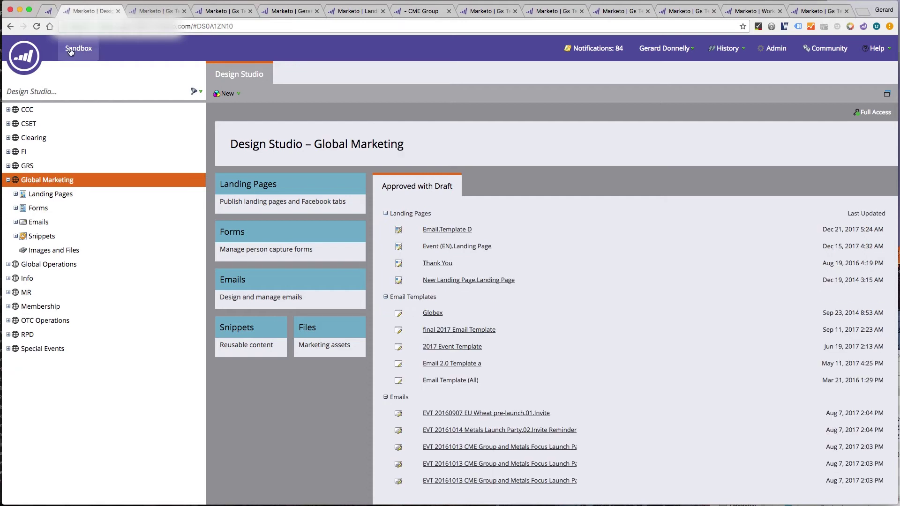
mouse_move(24, 58)
left_click(47, 118)
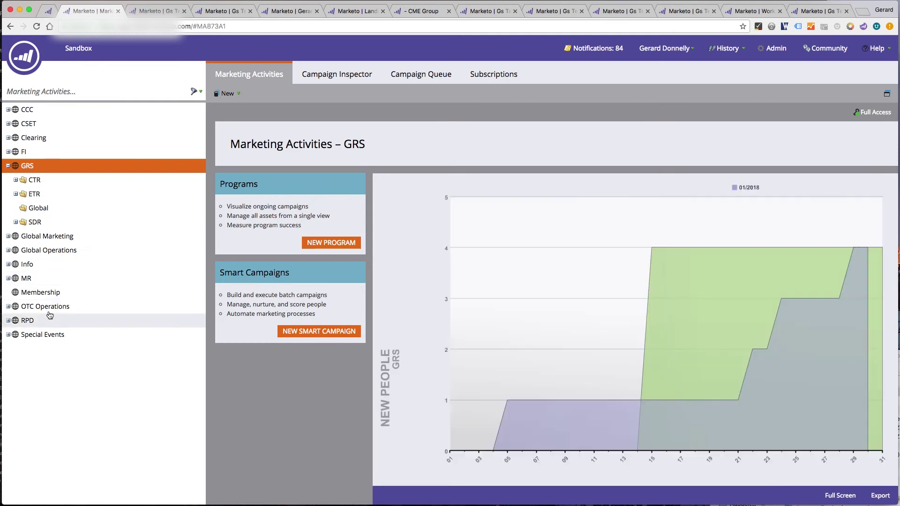
right_click(94, 11)
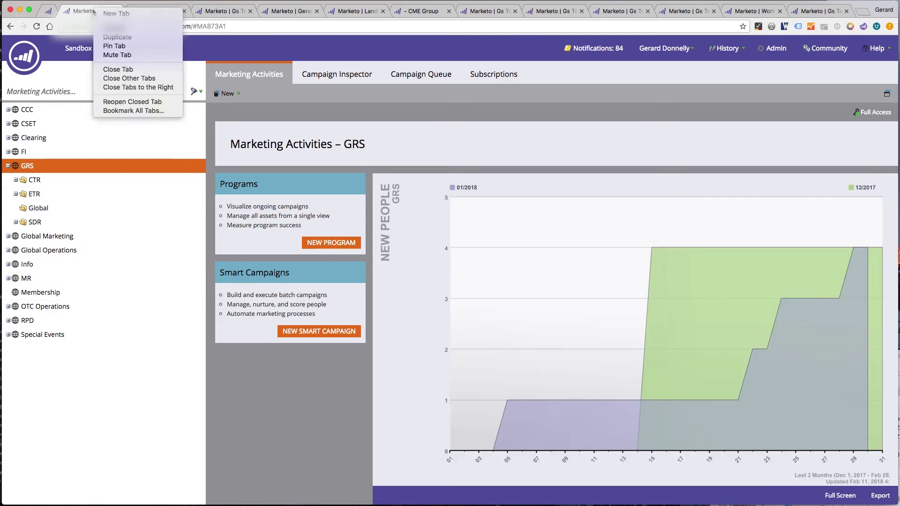
left_click(113, 46)
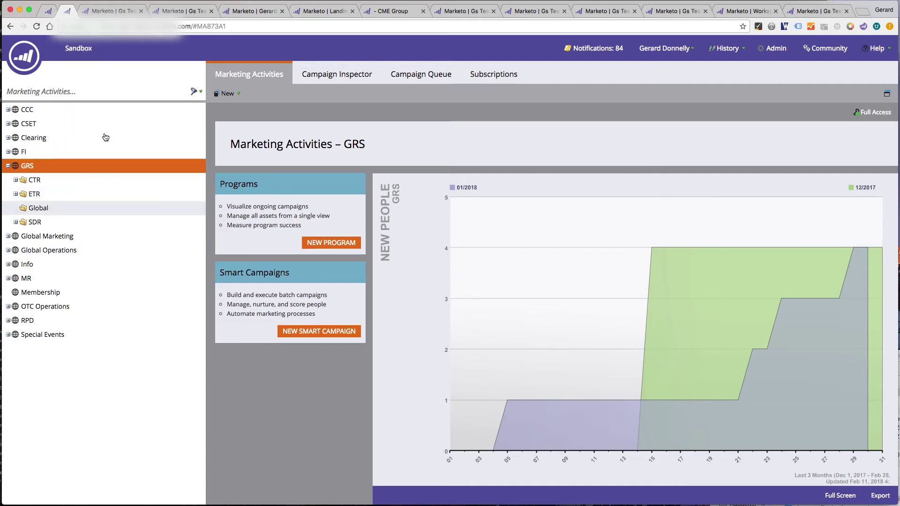
left_click(49, 12)
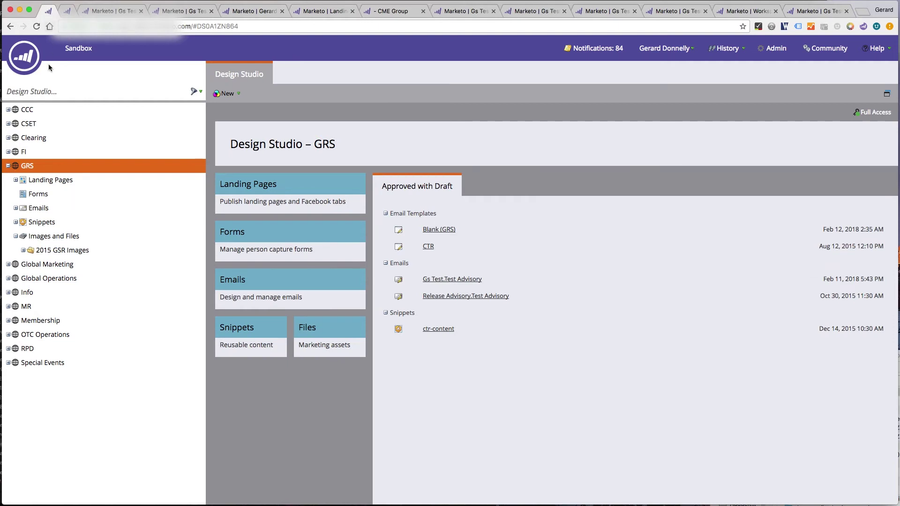
left_click(68, 11)
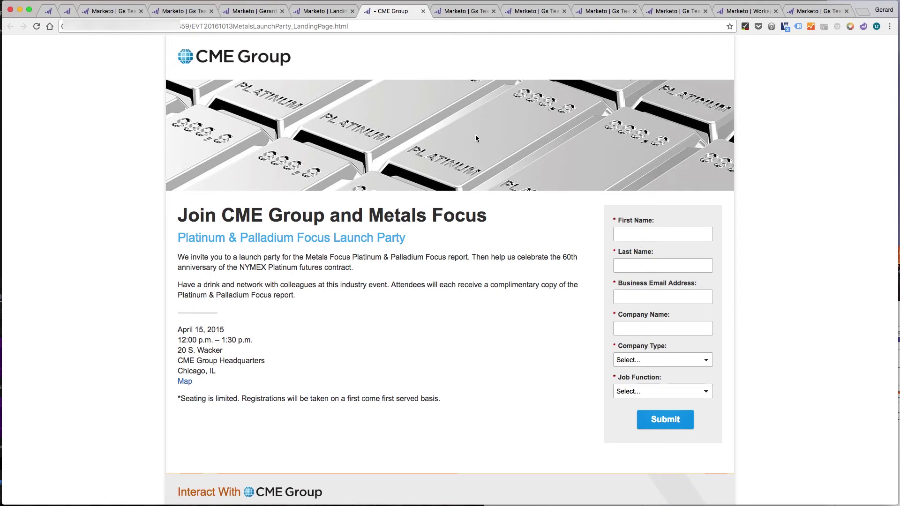
Step: Review the Marketo email asset and landing page tabs and return to the CME Group landing page
left_click(251, 11)
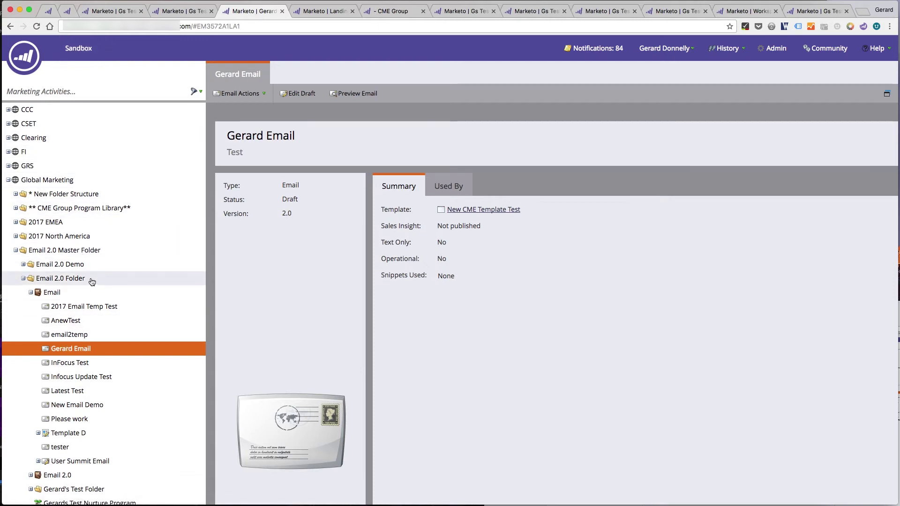
scroll(92, 282, "down", 5)
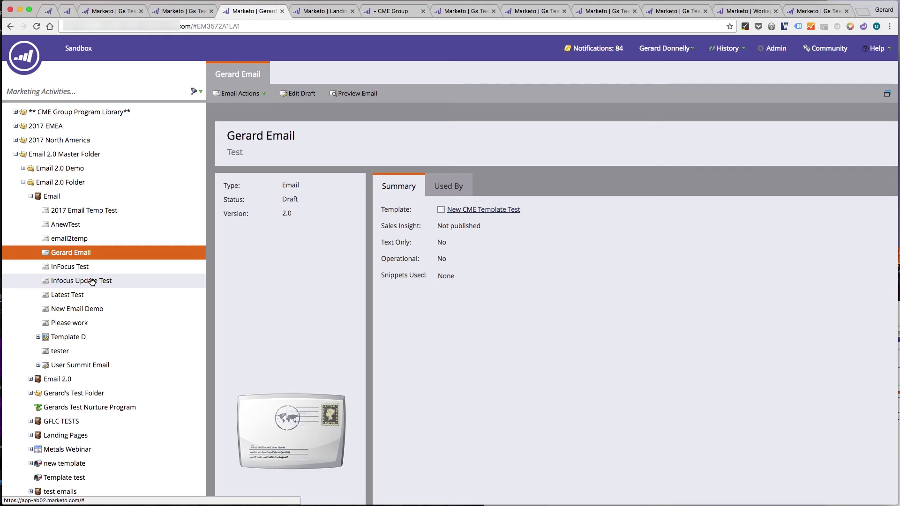
left_click(324, 10)
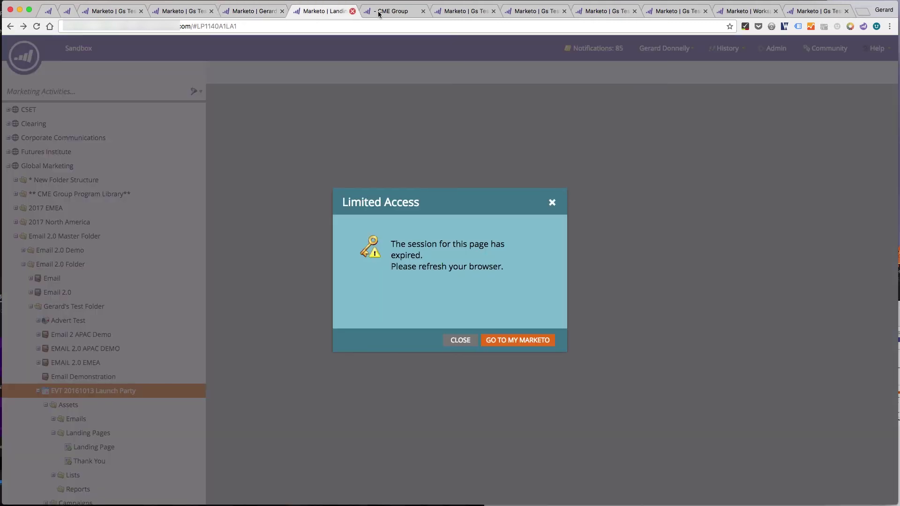
left_click(379, 14)
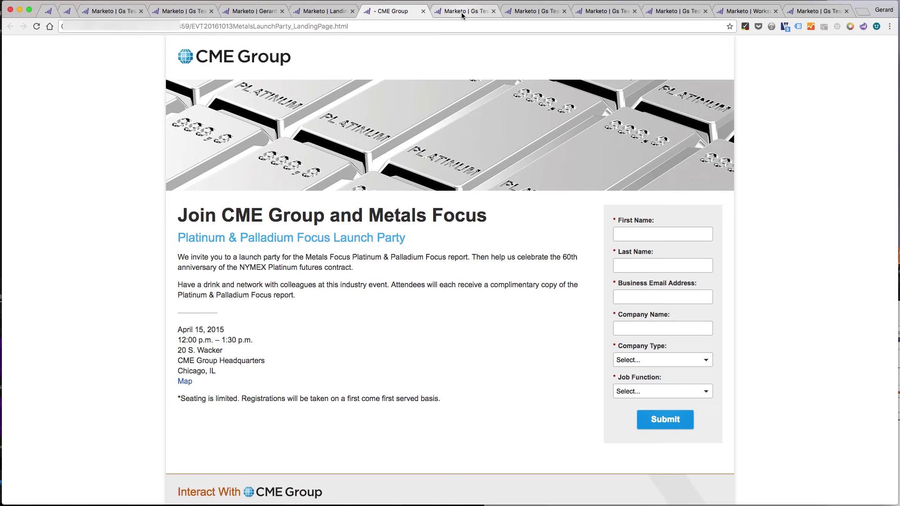
Step: Show the Web Developer outline options and the browser's Inspect command on the CME Group landing page
left_click(771, 27)
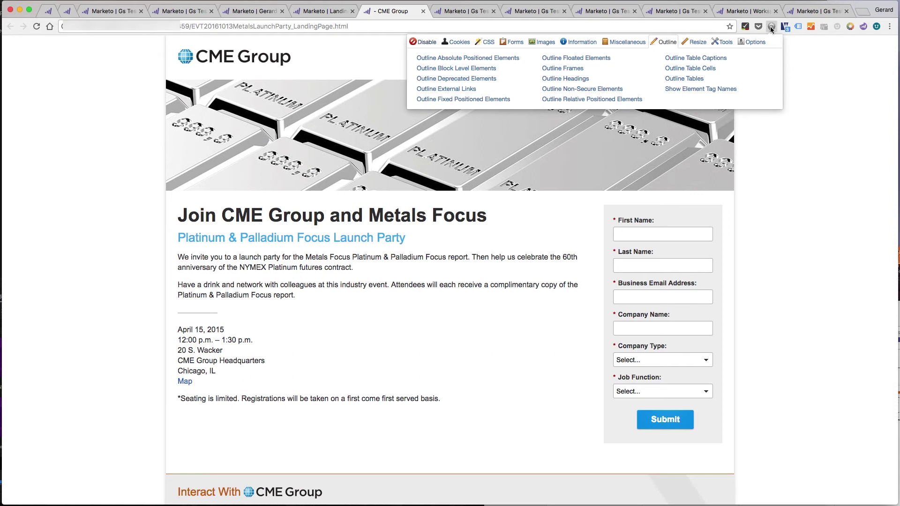
right_click(798, 120)
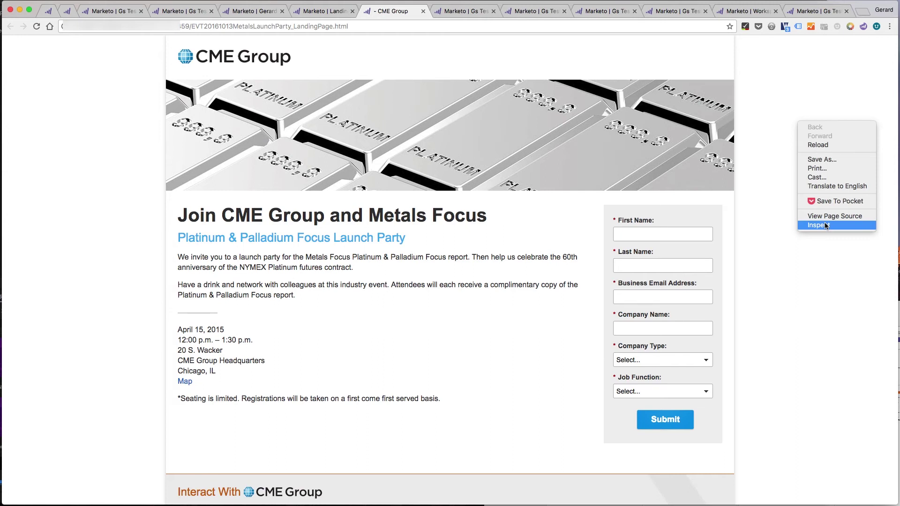
left_click(759, 154)
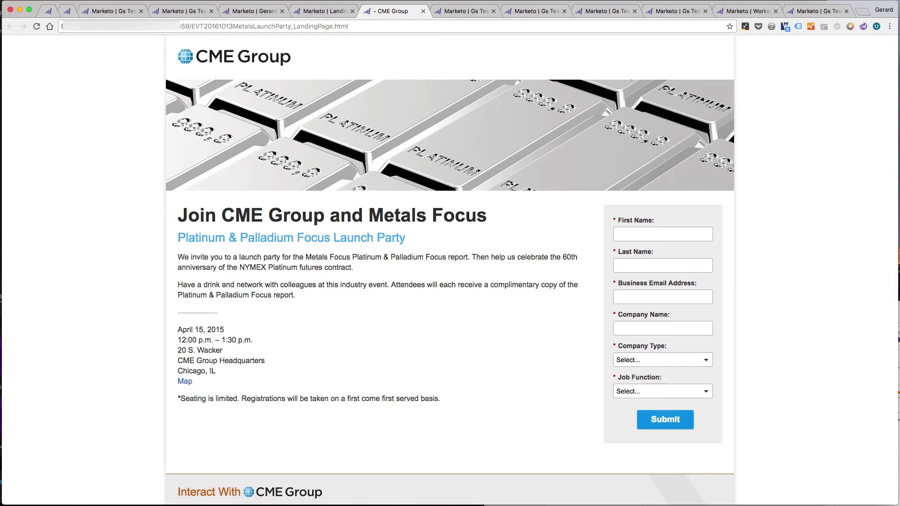
left_click(771, 26)
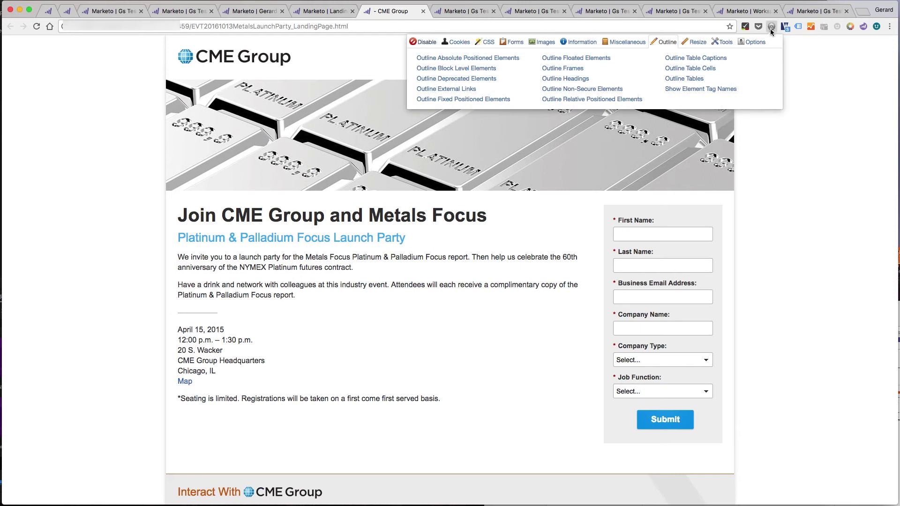
Step: View the CME Group landing page's form information with Web Developer and highlight the formid and lpId fields and their values
left_click(506, 41)
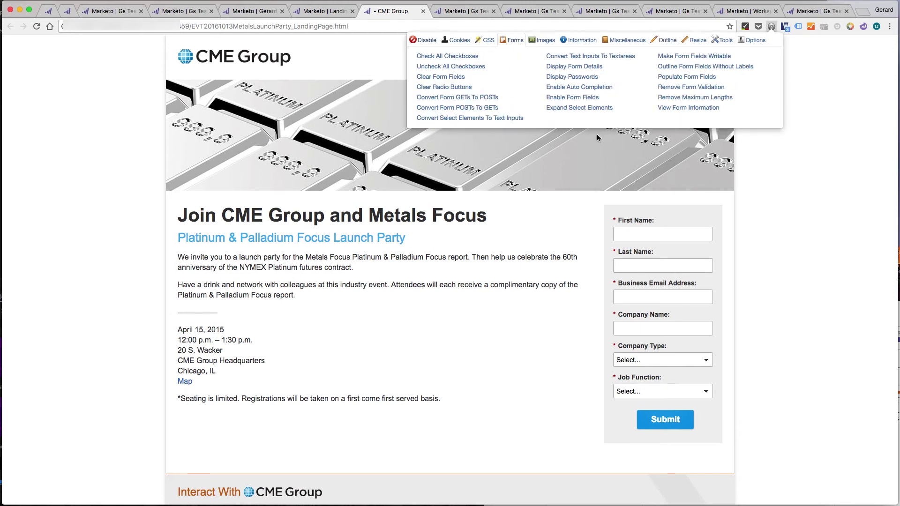
left_click(695, 108)
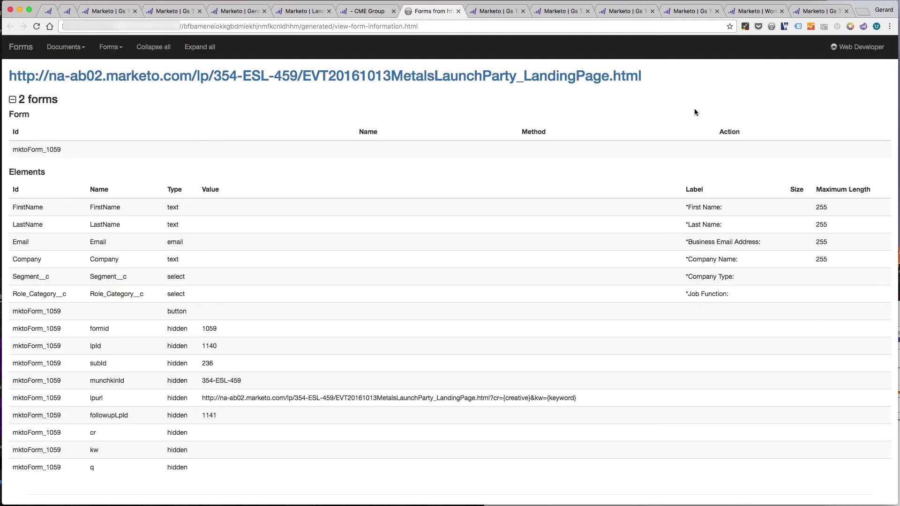
scroll(134, 295, "down", 3)
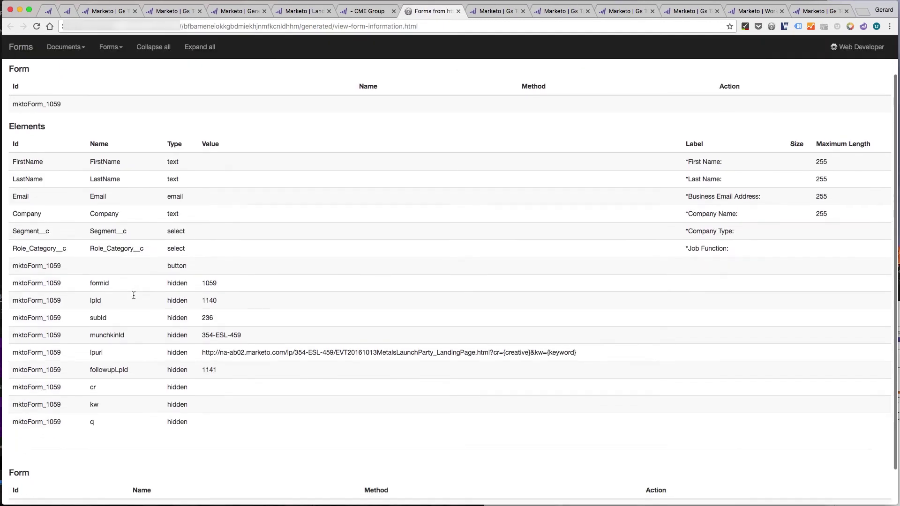
left_click_drag(88, 266, 112, 268)
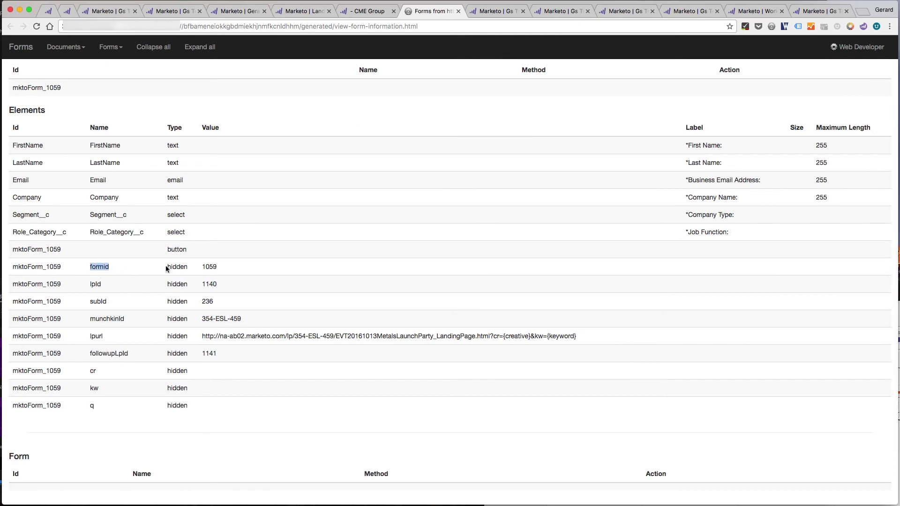
left_click_drag(90, 284, 102, 288)
left_click_drag(214, 266, 209, 267)
left_click_drag(202, 283, 215, 284)
Step: Dismiss the expired-session notice in the Marketo landing page tab and open Email 2.0 Folder in Marketing Activities
left_click(299, 11)
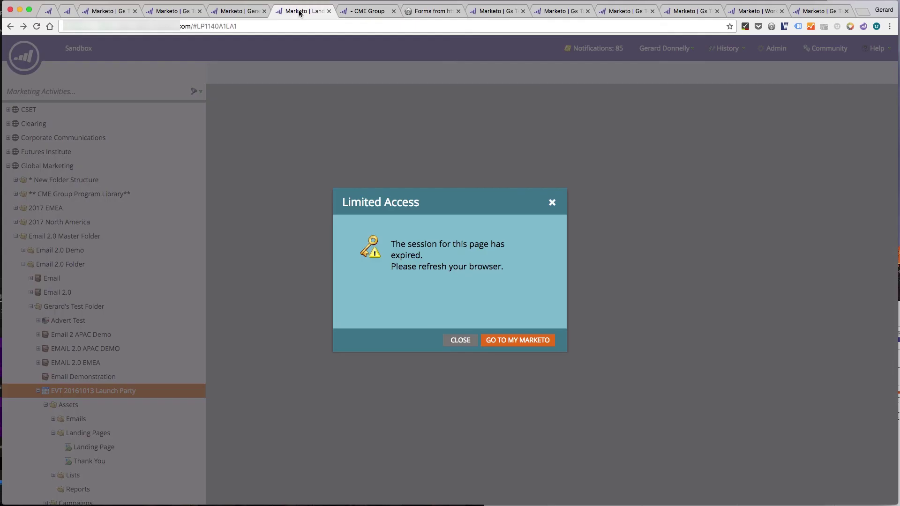
left_click(460, 341)
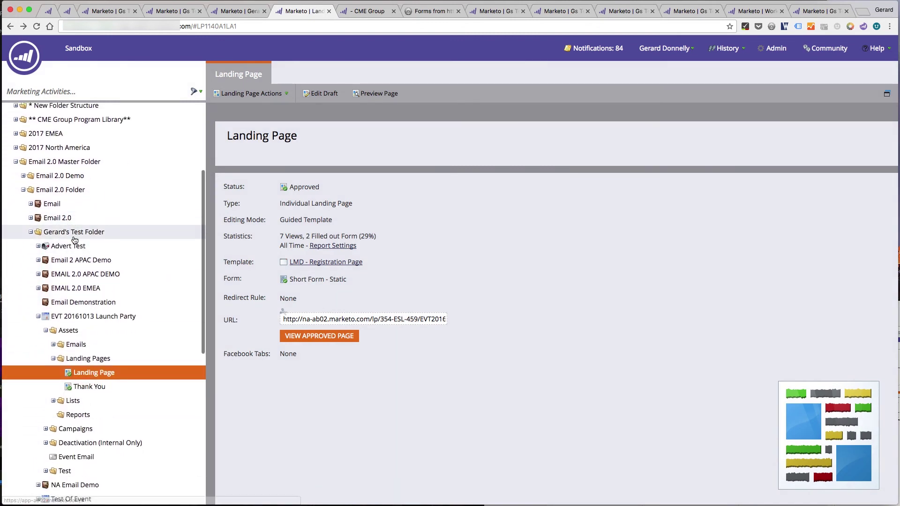
left_click(59, 193)
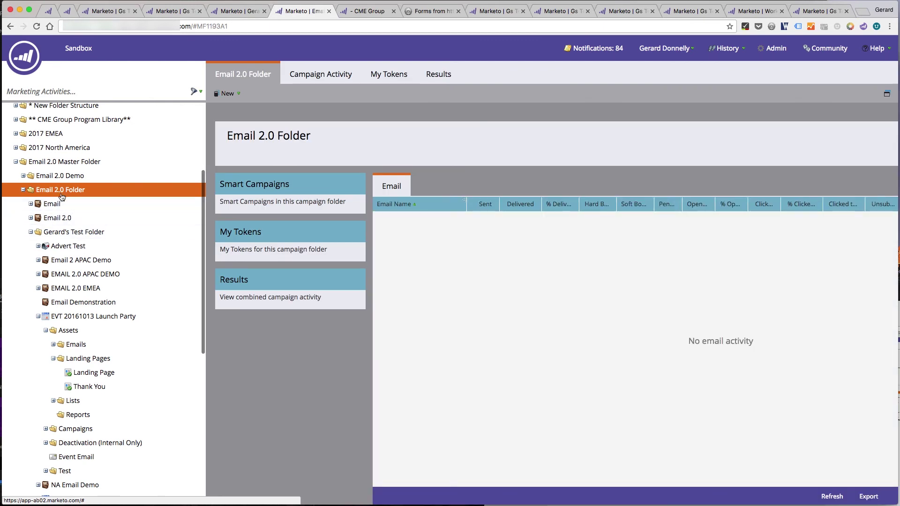
Step: Open the landing page directly by changing the Marketo URL's ending to LP1140, and reload the page to locate it in the tree
left_click(197, 25)
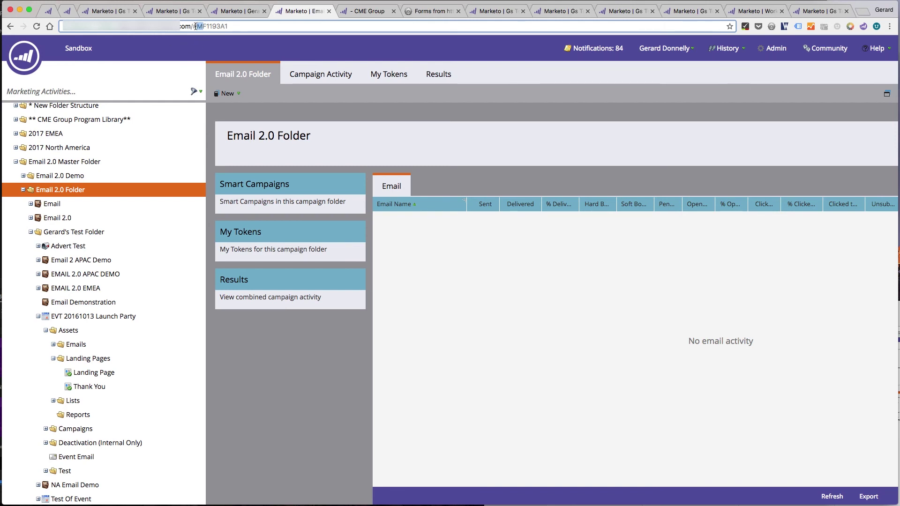
left_click(197, 26)
left_click_drag(197, 25, 236, 26)
type("LP")
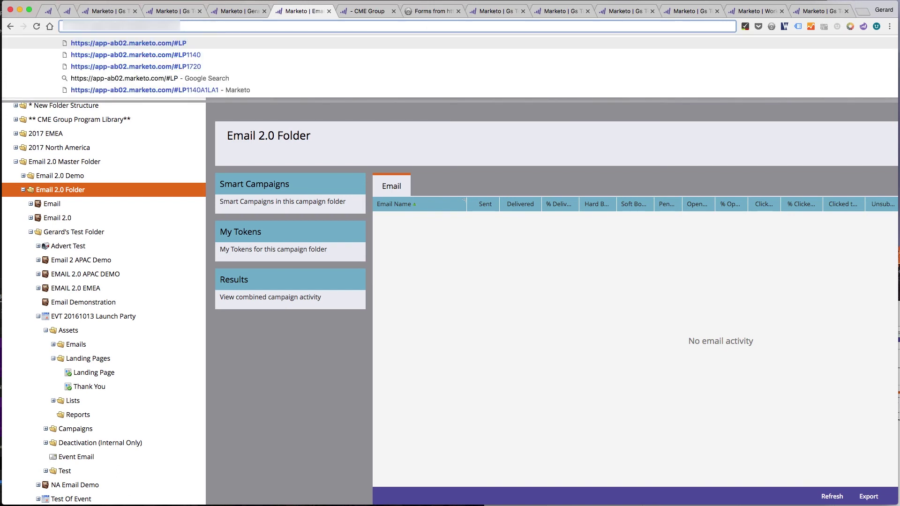
type("1140")
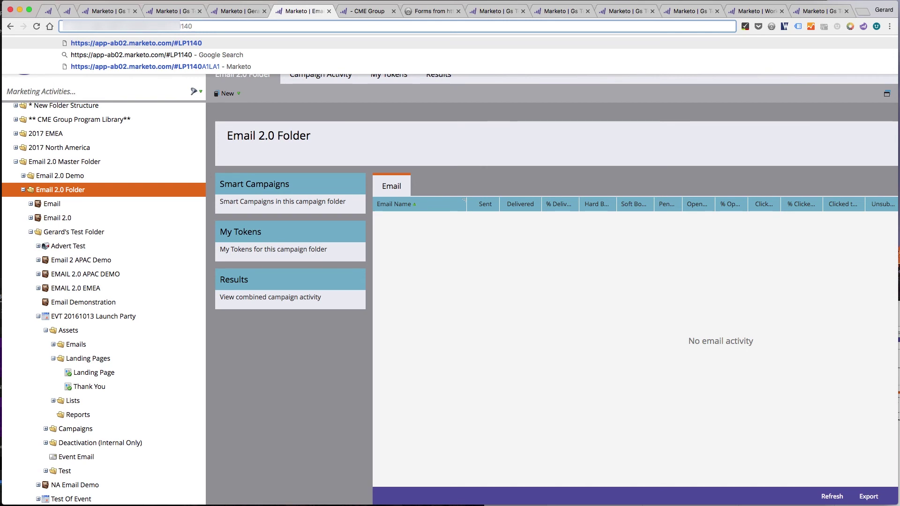
key("Return")
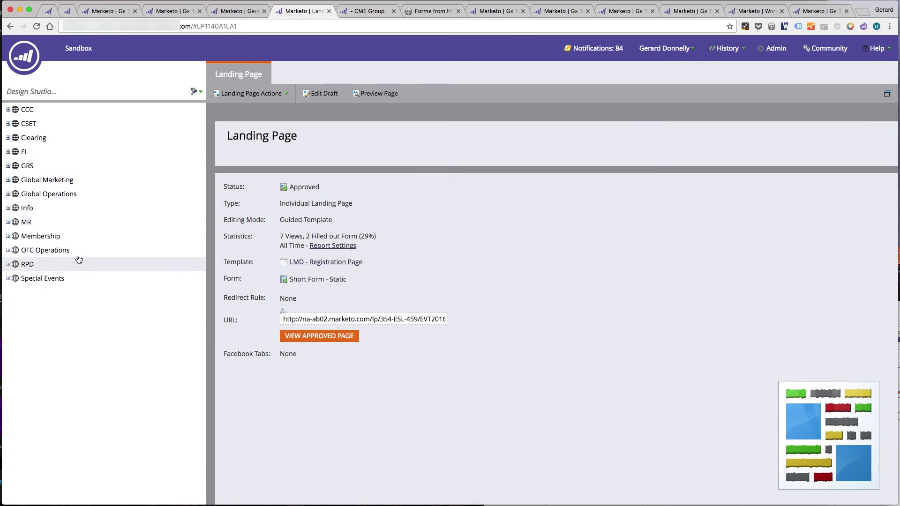
left_click(37, 27)
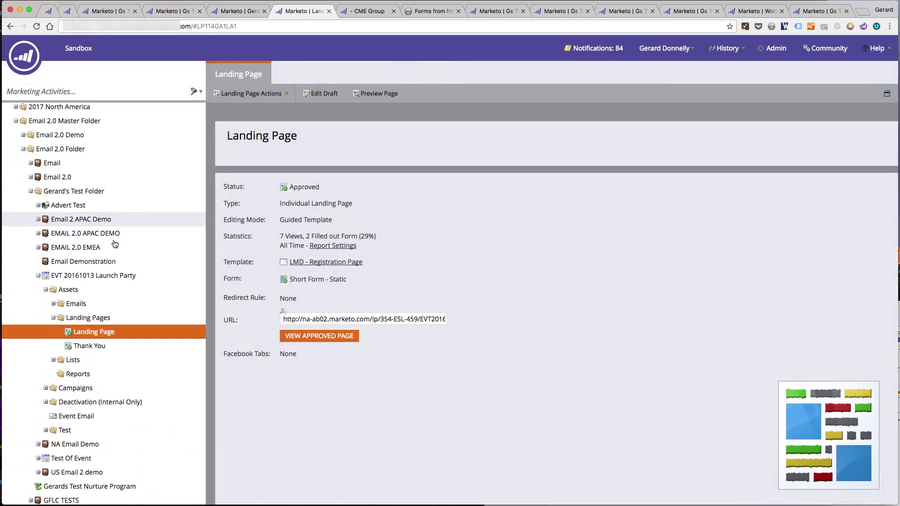
scroll(115, 244, "down", 2)
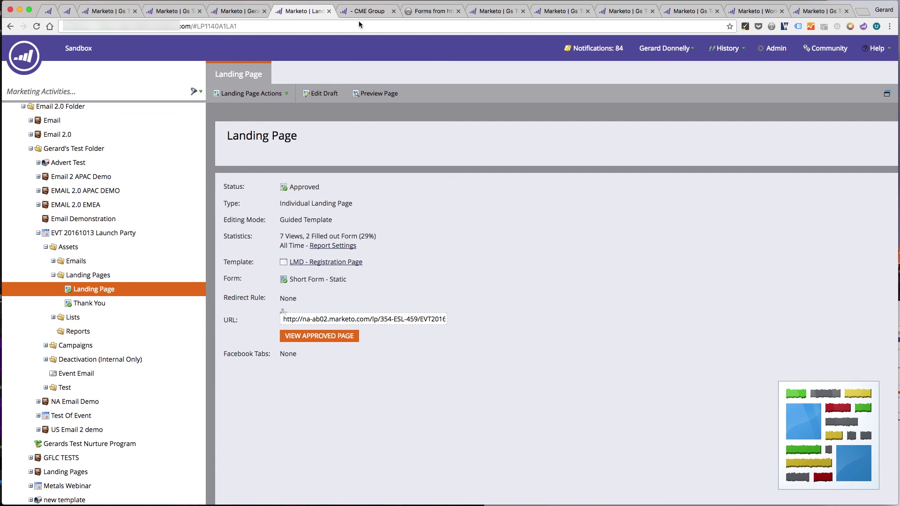
Step: Highlight the formid value in the form information and open that form in Marketo by changing the URL's ending to FO1059
left_click(437, 11)
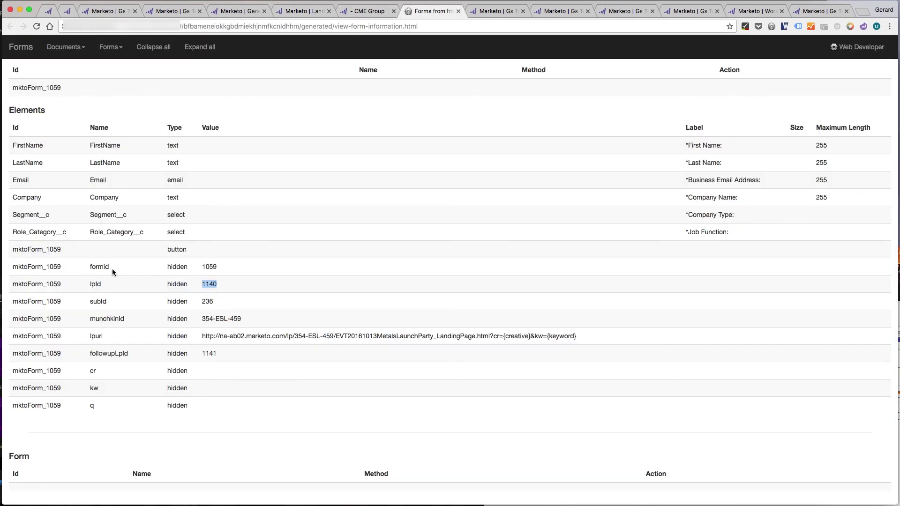
left_click(206, 267)
left_click(299, 11)
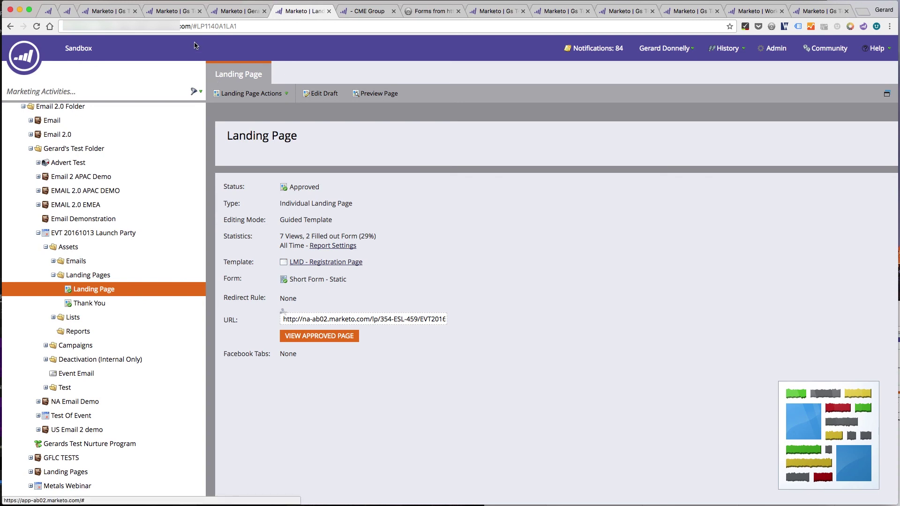
left_click_drag(198, 27, 250, 28)
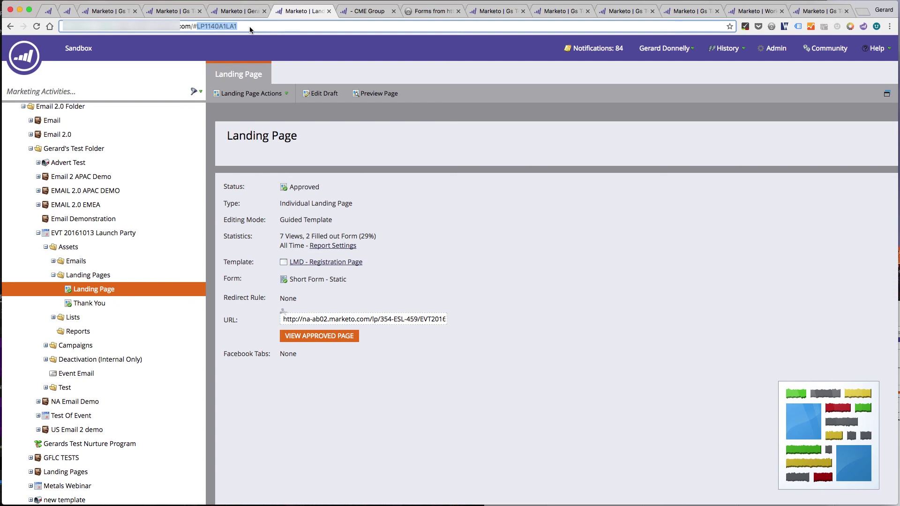
type("FO")
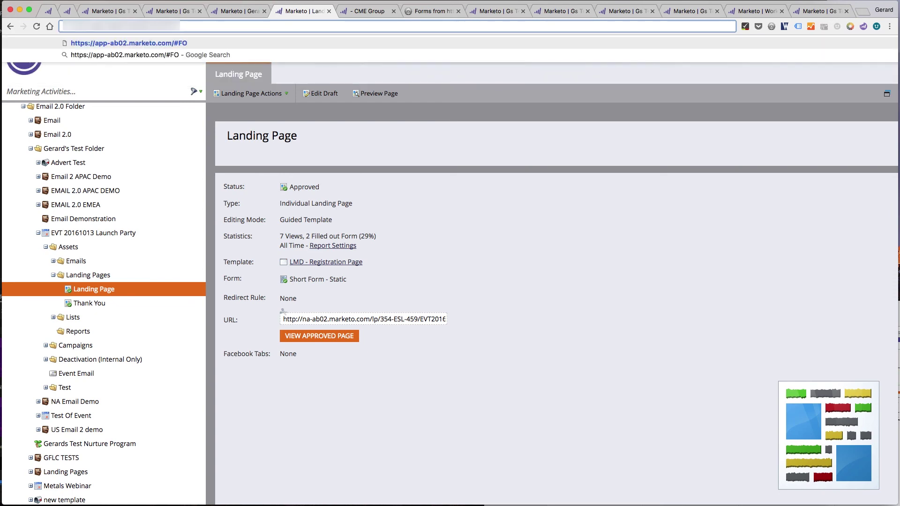
type("1059")
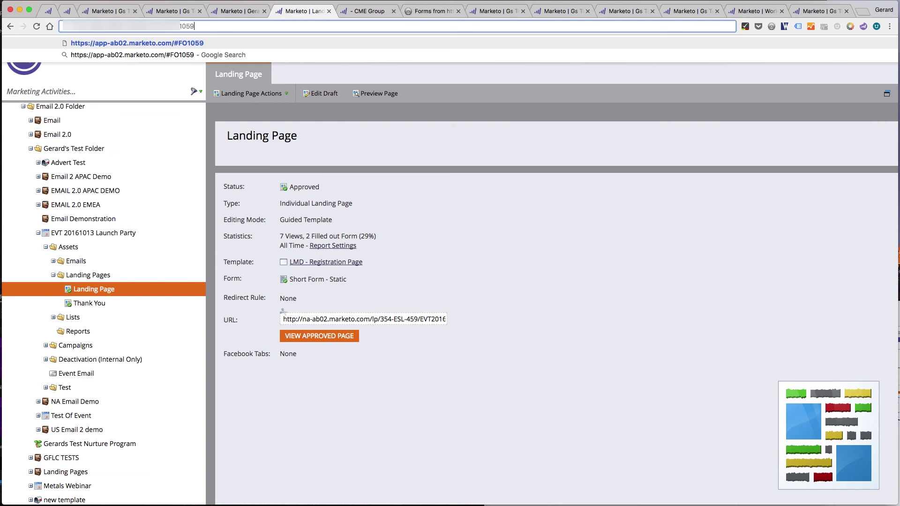
key("Return")
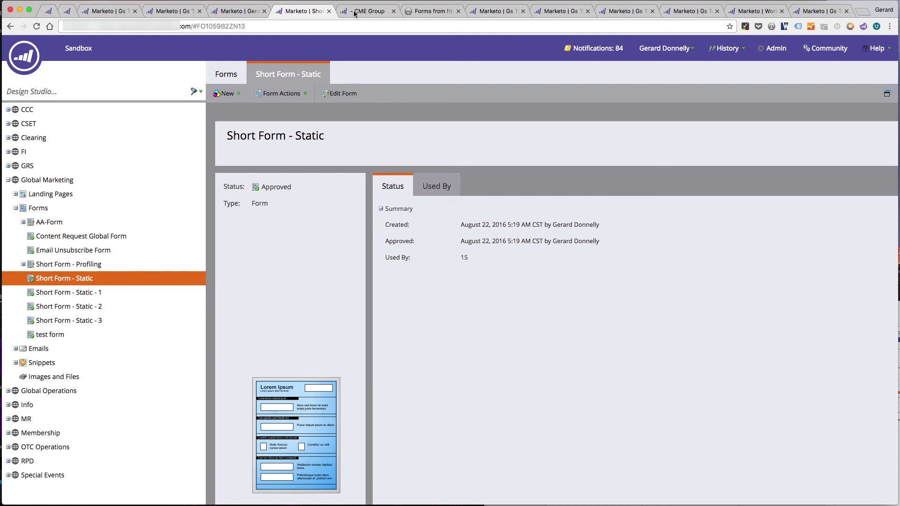
Step: Open the page source of the CME Group landing page and search it for LPID
left_click(441, 11)
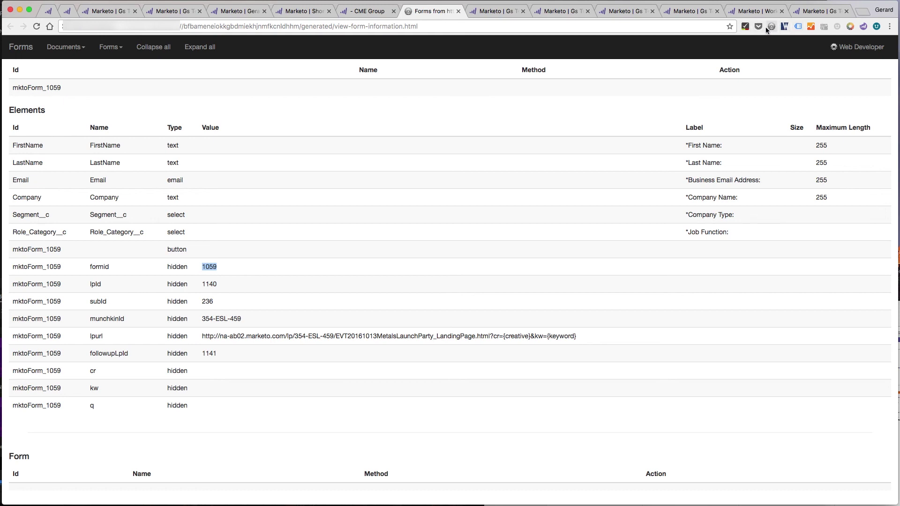
left_click(363, 11)
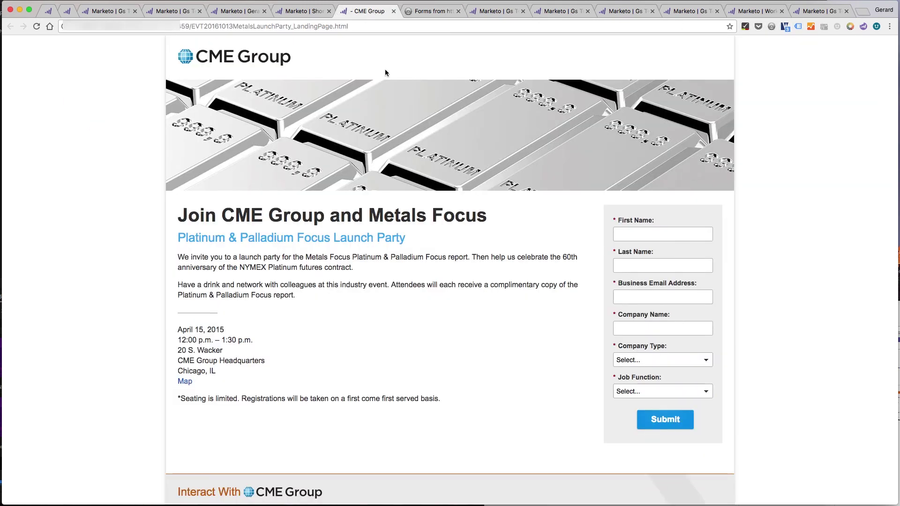
right_click(800, 170)
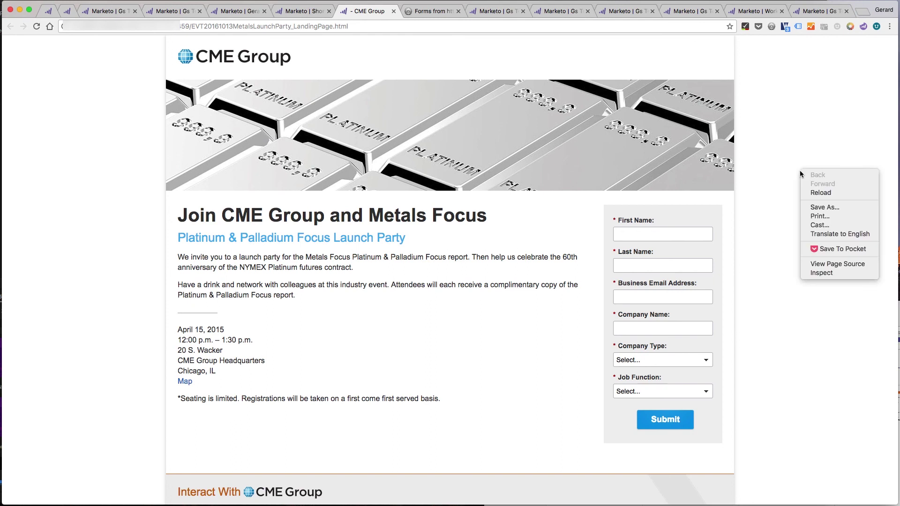
left_click(825, 264)
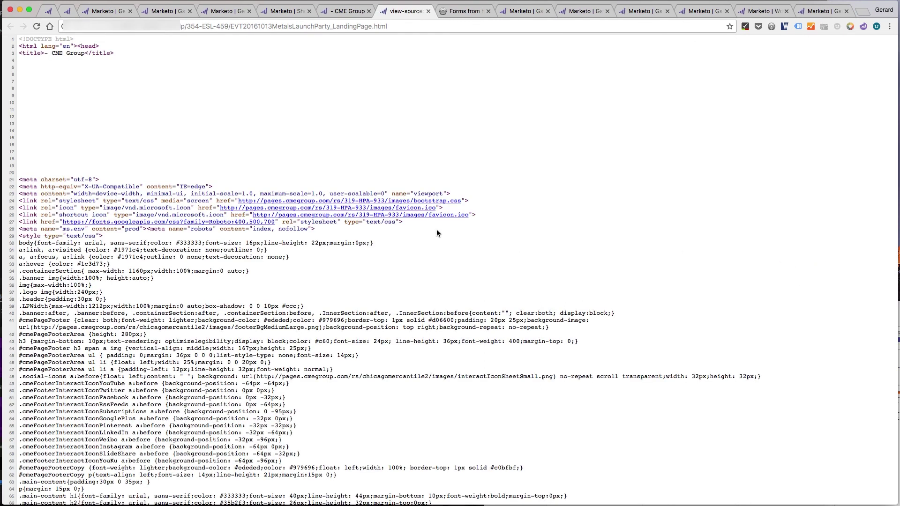
key("super+f")
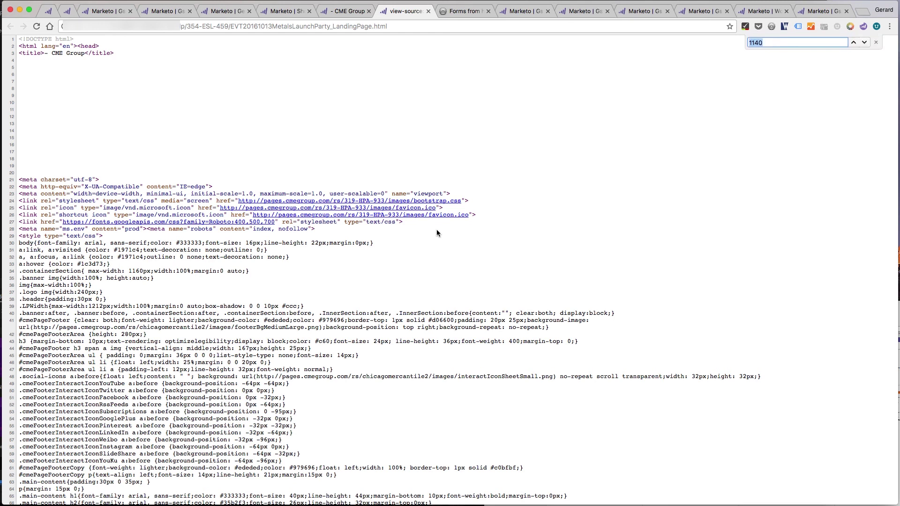
key("BackSpace")
type("LPID")
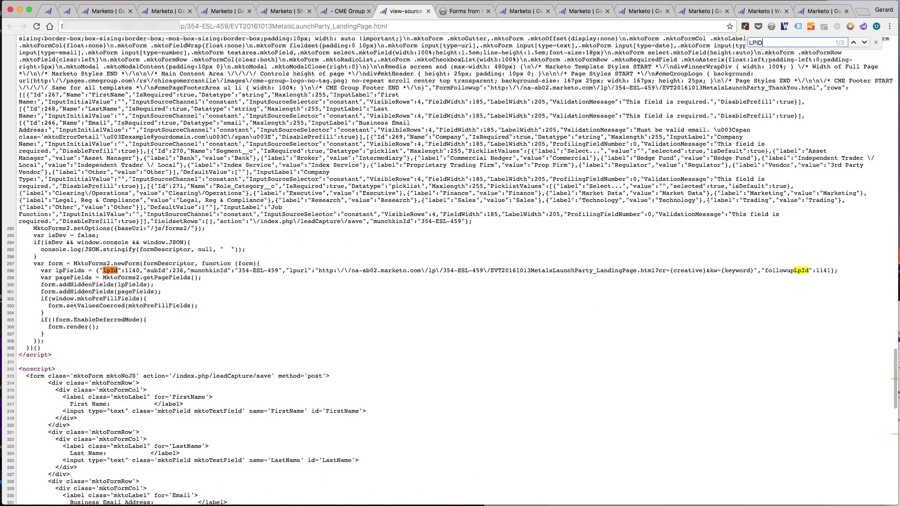